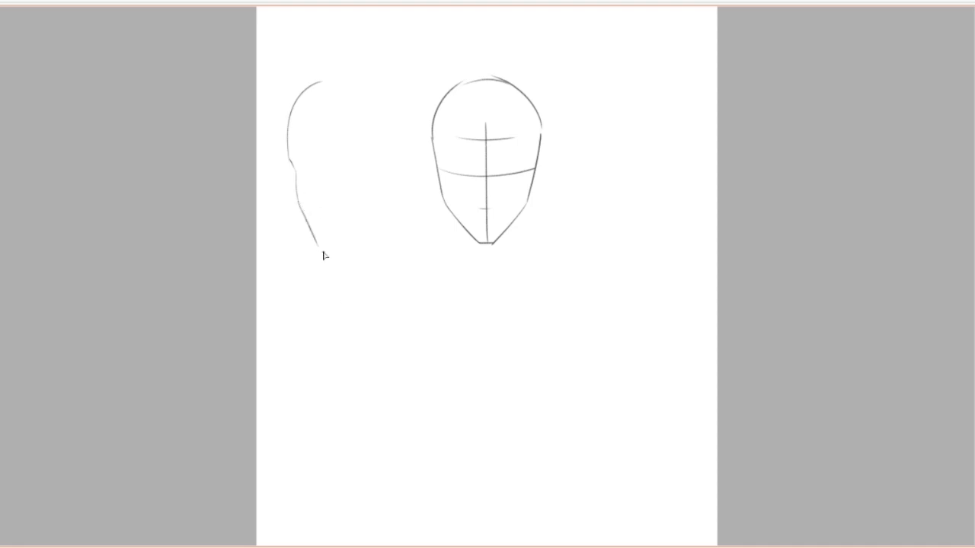
# Sketch the left three-quarter head's face contour, curved vertical centre line and horizontal eye line
pyautogui.moveTo(321, 91); pyautogui.dragTo(319, 239)
pyautogui.press('Delete')
pyautogui.moveTo(319, 111); pyautogui.dragTo(321, 242)
pyautogui.moveTo(286, 166); pyautogui.dragTo(373, 174)
pyautogui.moveTo(308, 101)
pyautogui.mouseDown()
pyautogui.moveTo(285, 149)
pyautogui.moveTo(320, 243)
pyautogui.mouseUp()
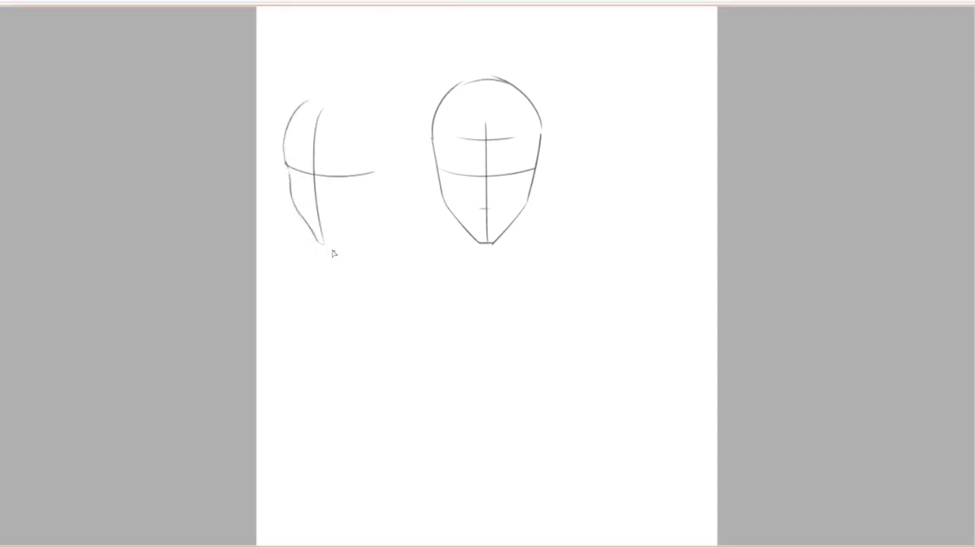
# Complete the left three-quarter head with the jawline, an ear and the rounded skull outline
pyautogui.moveTo(379, 195); pyautogui.dragTo(356, 227)
pyautogui.moveTo(390, 190); pyautogui.dragTo(396, 195)
pyautogui.moveTo(395, 156); pyautogui.dragTo(382, 189)
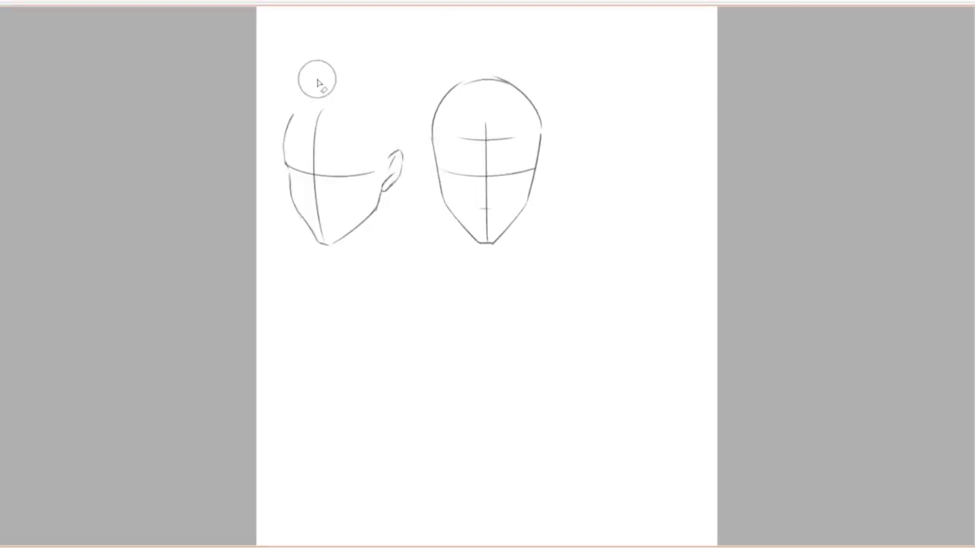
pyautogui.moveTo(283, 156)
pyautogui.mouseDown()
pyautogui.moveTo(348, 85)
pyautogui.moveTo(369, 88)
pyautogui.moveTo(405, 147)
pyautogui.mouseUp()
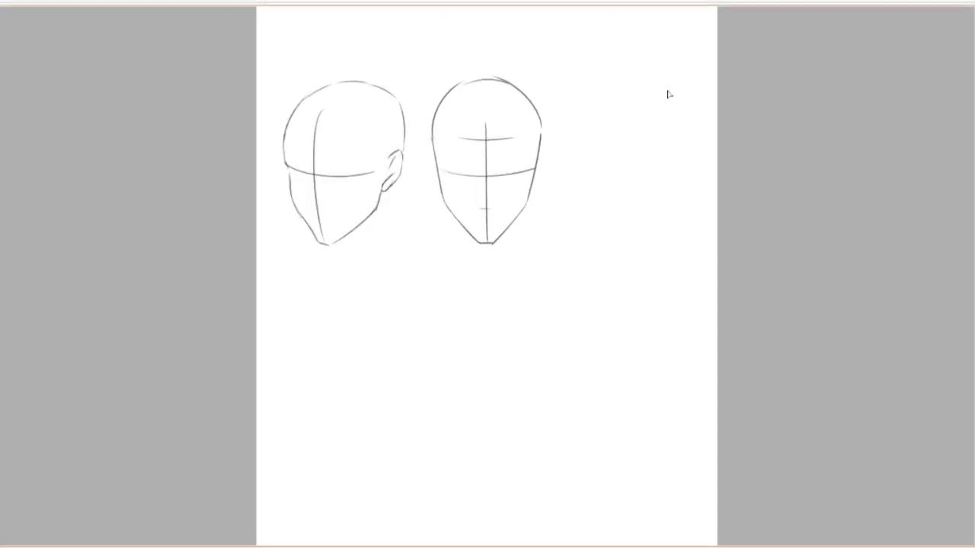
# Sketch a mirrored three-quarter head beside the front view and extend the centre lines over all three crowns
pyautogui.moveTo(659, 105); pyautogui.dragTo(650, 236)
pyautogui.hotkey('ctrl', 'z')
pyautogui.moveTo(593, 174); pyautogui.dragTo(679, 166)
pyautogui.moveTo(680, 111); pyautogui.dragTo(681, 156)
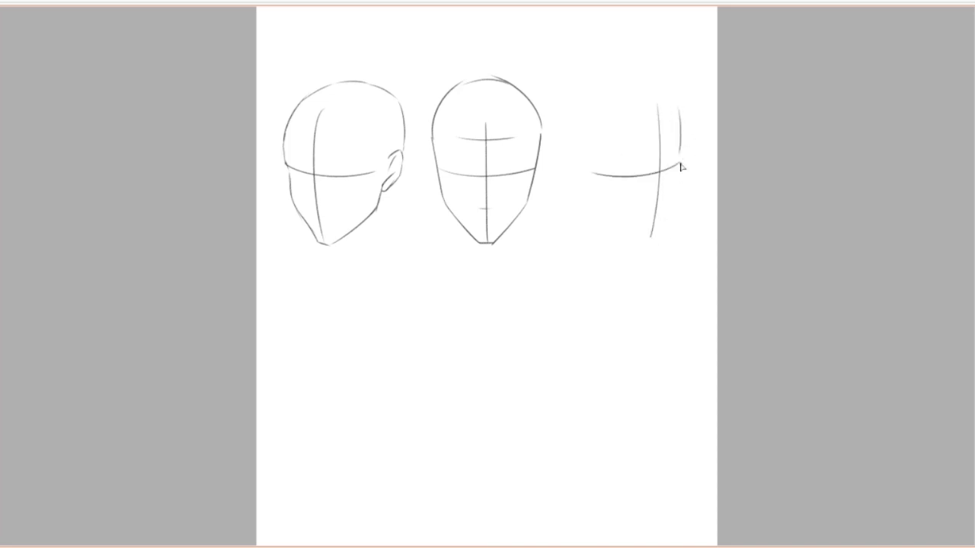
pyautogui.moveTo(645, 242)
pyautogui.mouseDown()
pyautogui.moveTo(589, 212)
pyautogui.moveTo(583, 187)
pyautogui.mouseUp()
pyautogui.moveTo(680, 118)
pyautogui.mouseDown()
pyautogui.moveTo(571, 103)
pyautogui.moveTo(565, 160)
pyautogui.mouseUp()
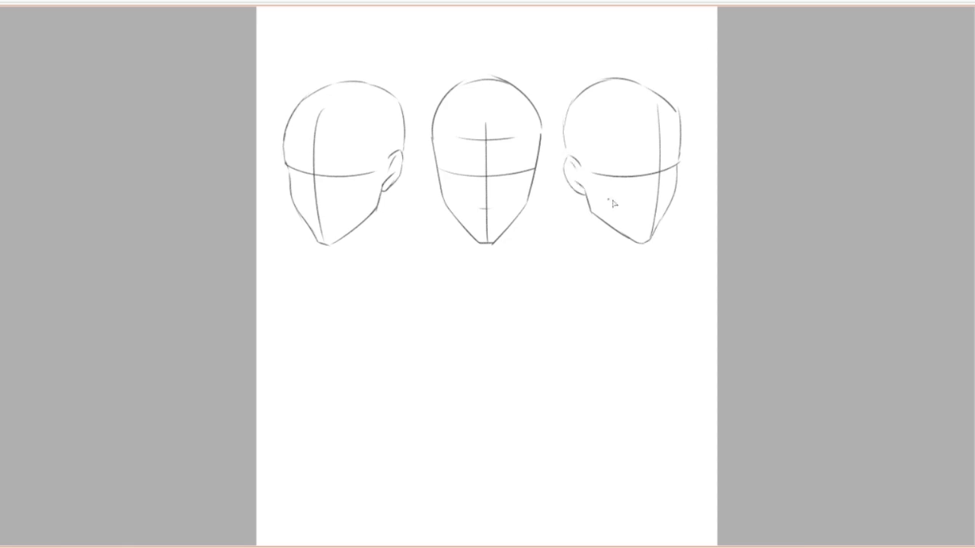
pyautogui.moveTo(488, 80); pyautogui.dragTo(487, 122)
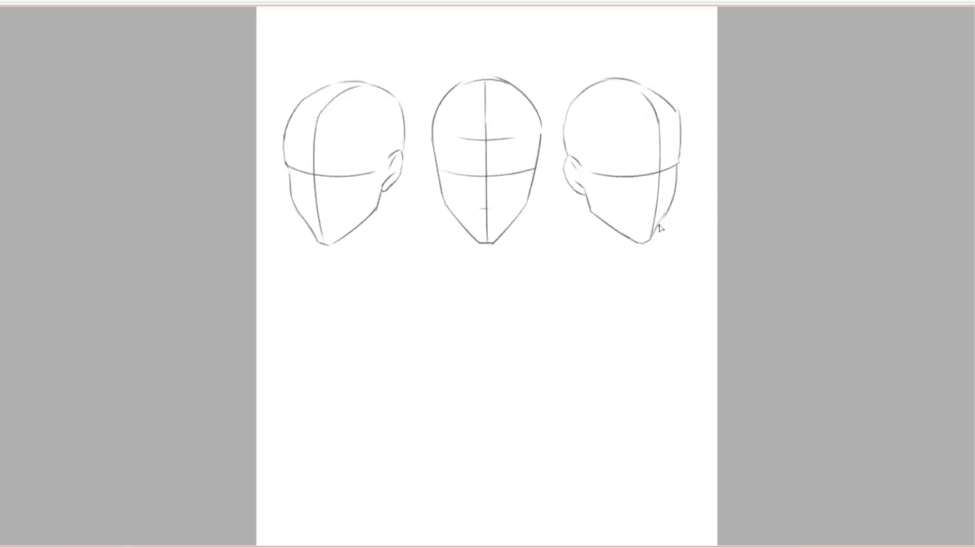
pyautogui.moveTo(658, 218)
pyautogui.mouseDown()
pyautogui.moveTo(681, 219)
pyautogui.moveTo(653, 233)
pyautogui.mouseUp()
# Sketch the neck, V-shaped neck muscles and shoulder lines below the middle head
pyautogui.moveTo(455, 233)
pyautogui.mouseDown()
pyautogui.moveTo(519, 212)
pyautogui.moveTo(491, 299)
pyautogui.mouseUp()
pyautogui.moveTo(525, 212); pyautogui.dragTo(491, 295)
pyautogui.moveTo(445, 203); pyautogui.dragTo(452, 270)
pyautogui.moveTo(524, 202); pyautogui.dragTo(521, 266)
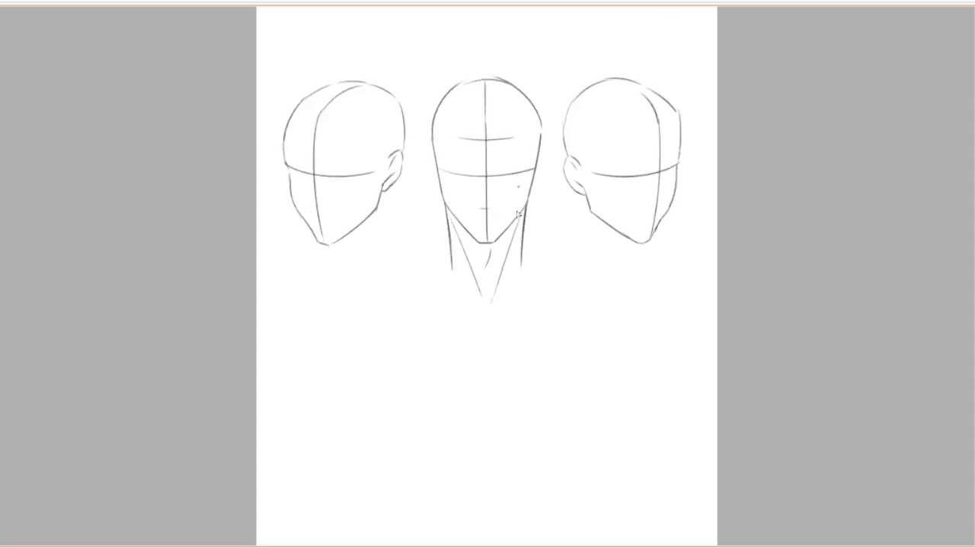
pyautogui.moveTo(449, 251); pyautogui.dragTo(409, 277)
pyautogui.moveTo(524, 255); pyautogui.dragTo(562, 272)
# Sketch the necks and shoulders of both three-quarter heads and refine the right head's cheek contour
pyautogui.moveTo(379, 201)
pyautogui.mouseDown()
pyautogui.moveTo(346, 292)
pyautogui.moveTo(397, 242)
pyautogui.moveTo(423, 273)
pyautogui.mouseUp()
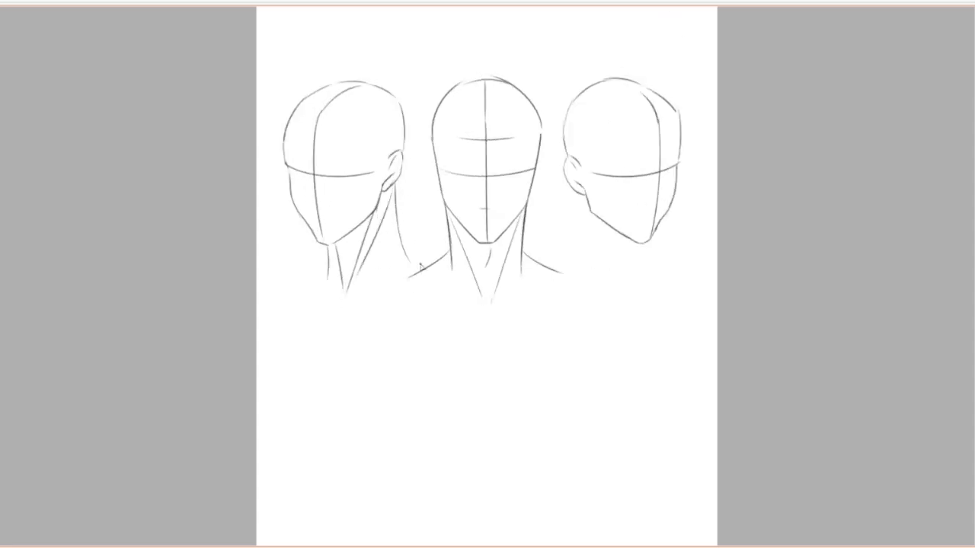
pyautogui.moveTo(328, 256); pyautogui.dragTo(299, 268)
pyautogui.moveTo(641, 245); pyautogui.dragTo(642, 281)
pyautogui.moveTo(599, 226); pyautogui.dragTo(636, 298)
pyautogui.moveTo(576, 204)
pyautogui.mouseDown()
pyautogui.moveTo(616, 269)
pyautogui.moveTo(577, 204)
pyautogui.moveTo(573, 264)
pyautogui.mouseUp()
pyautogui.hotkey('ctrl', 'z')
pyautogui.moveTo(646, 253); pyautogui.dragTo(661, 275)
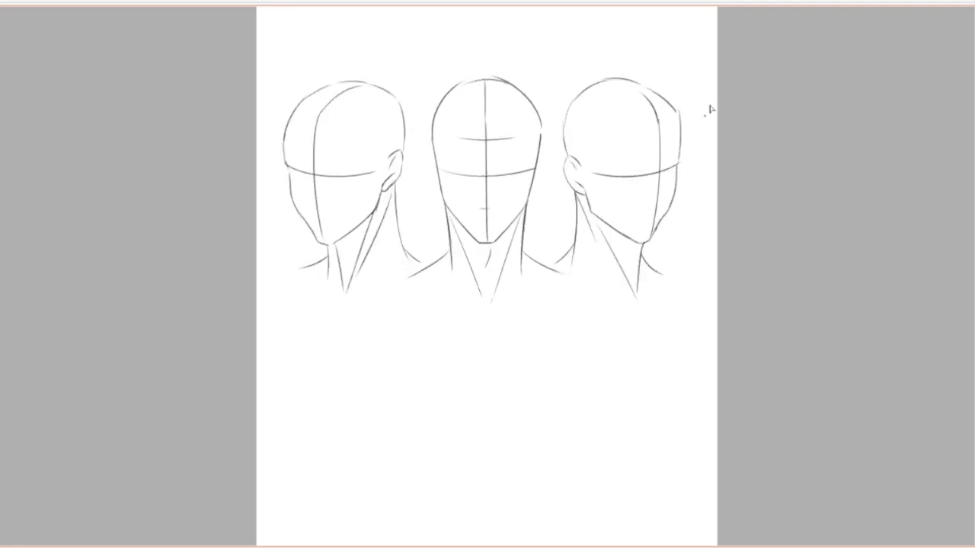
pyautogui.moveTo(677, 165); pyautogui.dragTo(655, 241)
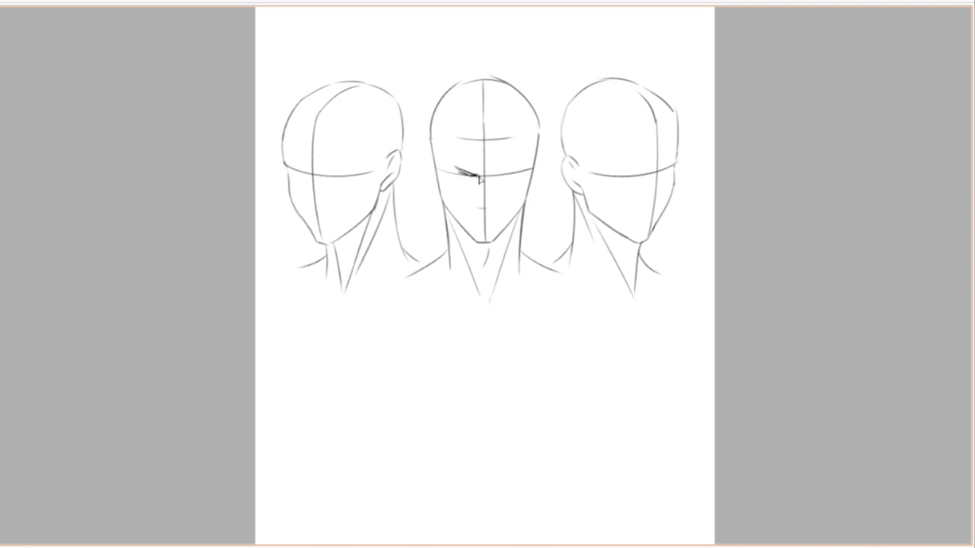
# Sketch angry eyebrows, narrow eyes, a nose and a mouth on the middle face
pyautogui.moveTo(502, 174); pyautogui.dragTo(523, 166)
pyautogui.hotkey('ctrl', 'z')
pyautogui.scroll(2, 490, 182)
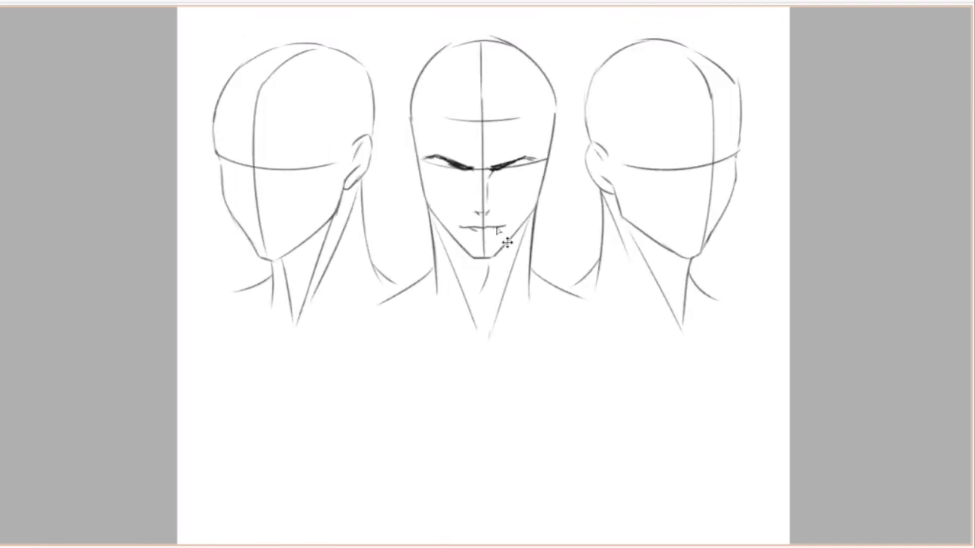
pyautogui.scroll(-2, 567, 214)
pyautogui.scroll(1, 564, 221)
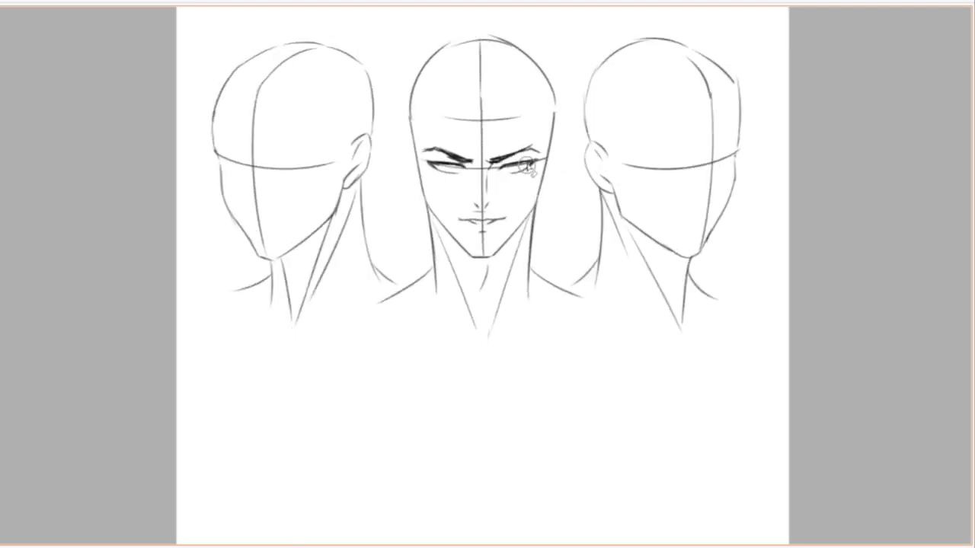
pyautogui.moveTo(515, 165); pyautogui.dragTo(534, 162)
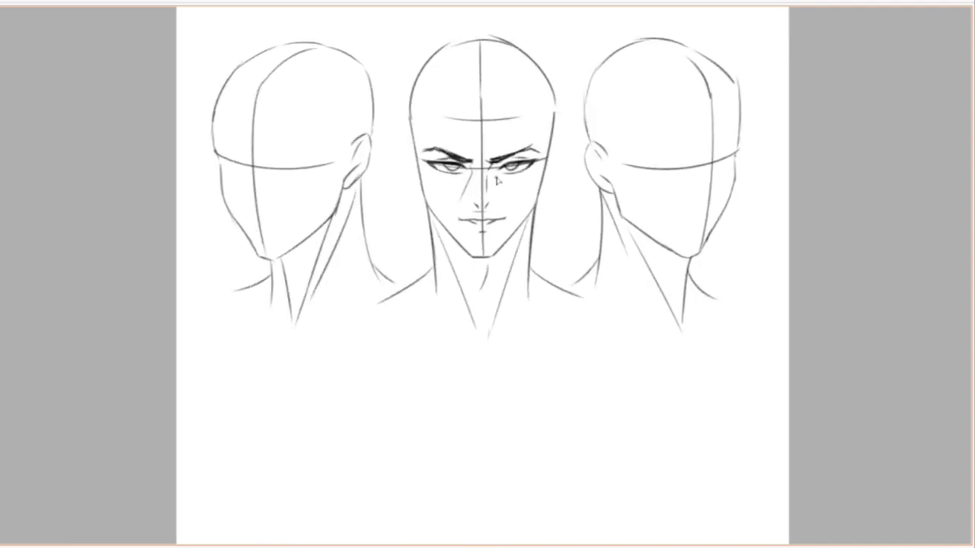
# Add diagonal crease lines under both eyes of the middle face and check it in a mirrored view
pyautogui.moveTo(451, 163); pyautogui.dragTo(476, 200)
pyautogui.moveTo(520, 167); pyautogui.dragTo(494, 204)
pyautogui.press('h')
pyautogui.press('h')
pyautogui.press('h')
pyautogui.press('h')
# Sketch a headband plate with a swirl emblem on the middle forehead and add both ears
pyautogui.moveTo(425, 150); pyautogui.dragTo(540, 149)
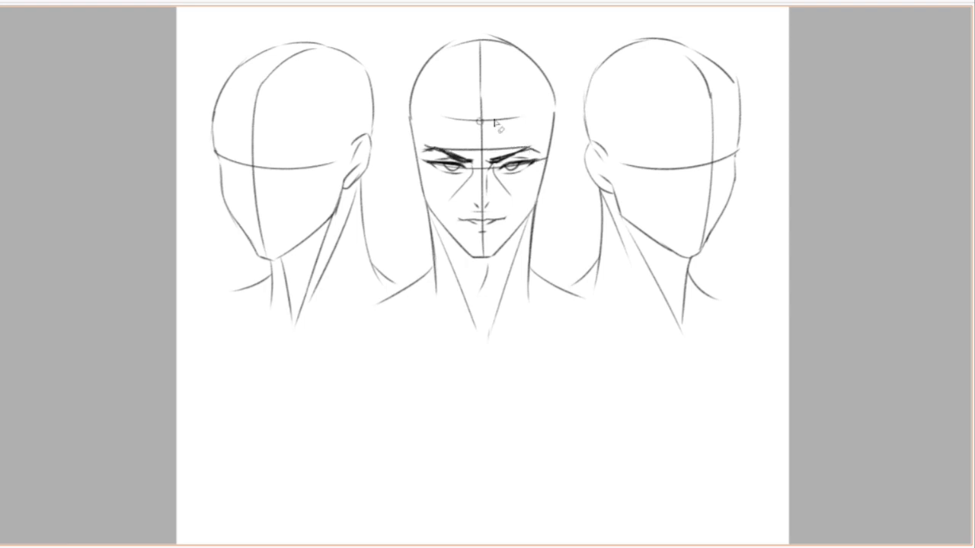
pyautogui.moveTo(446, 113); pyautogui.dragTo(518, 104)
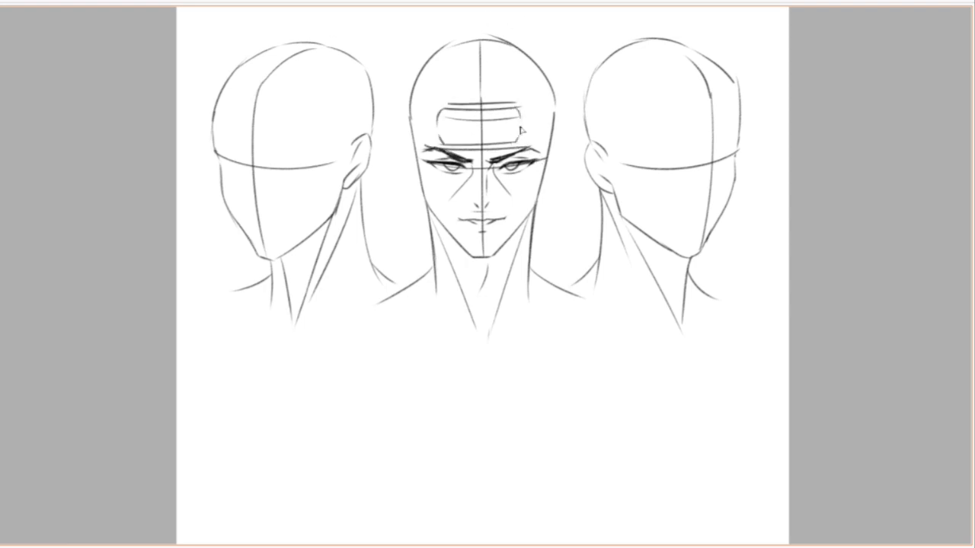
pyautogui.moveTo(481, 118); pyautogui.dragTo(504, 128)
pyautogui.moveTo(403, 131); pyautogui.dragTo(406, 152)
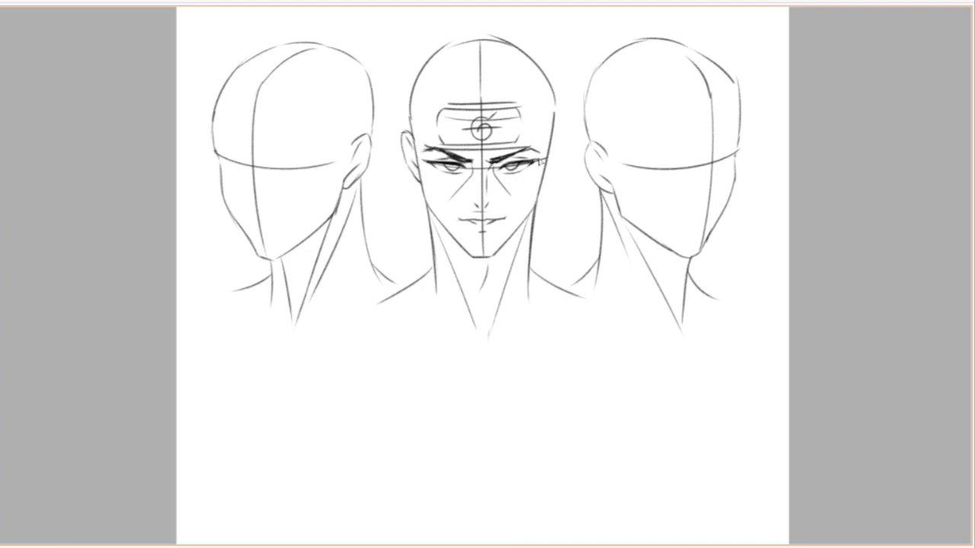
pyautogui.press('h')
pyautogui.press('h')
pyautogui.moveTo(556, 135); pyautogui.dragTo(546, 183)
# Lasso the eyes of the middle face and move them slightly up, closer to the eyebrows
pyautogui.press('Tab')
pyautogui.press('Tab')
pyautogui.moveTo(469, 154); pyautogui.dragTo(466, 181)
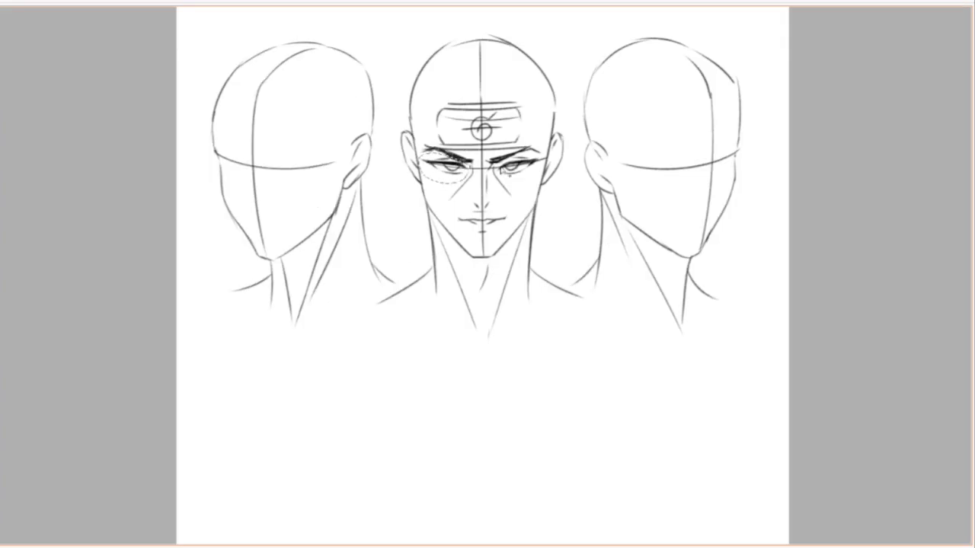
pyautogui.hotkey('ctrl', '-')
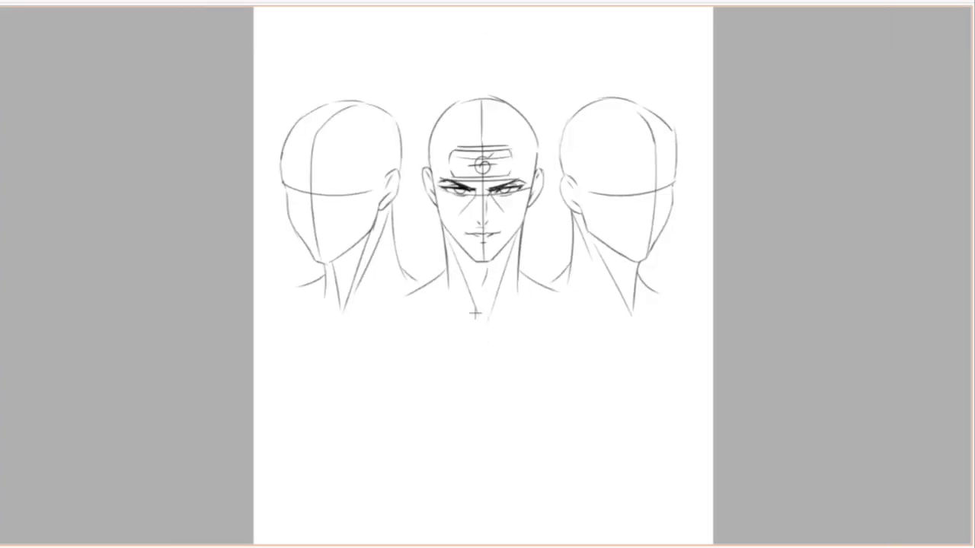
pyautogui.hotkey('ctrl', '+')
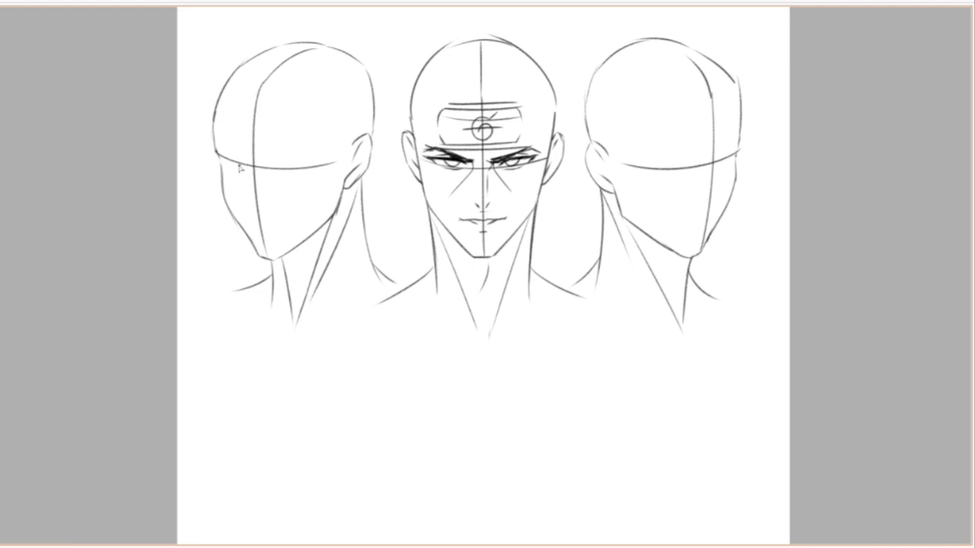
# Sketch the slanted eyebrows, nose and mouth on the left three-quarter face
pyautogui.moveTo(264, 169); pyautogui.dragTo(312, 154)
pyautogui.press('h')
pyautogui.press('h')
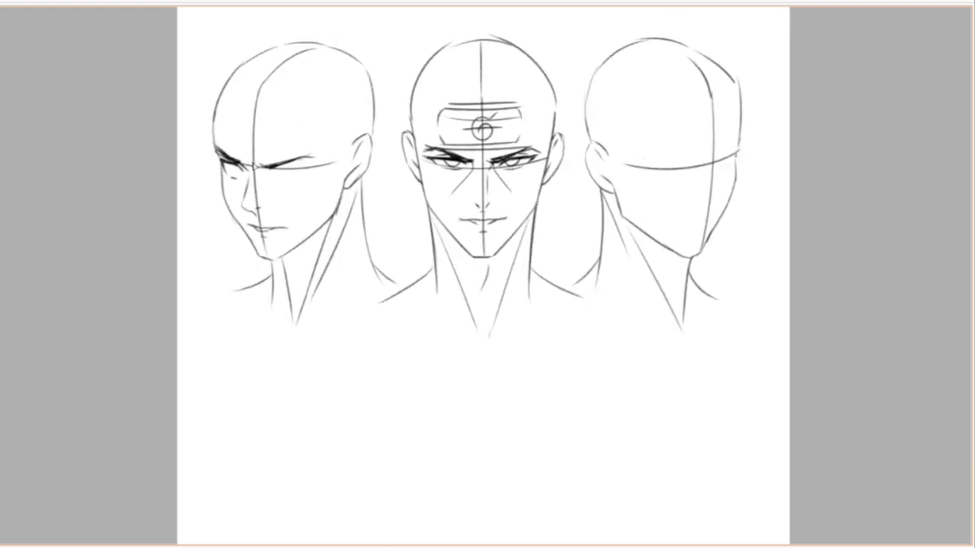
# Draw both eyes with irises and lashes on the left three-quarter face
pyautogui.moveTo(281, 166); pyautogui.dragTo(318, 183)
pyautogui.press('h')
pyautogui.press('h')
pyautogui.moveTo(238, 170); pyautogui.dragTo(306, 178)
pyautogui.press('h')
pyautogui.press('h')
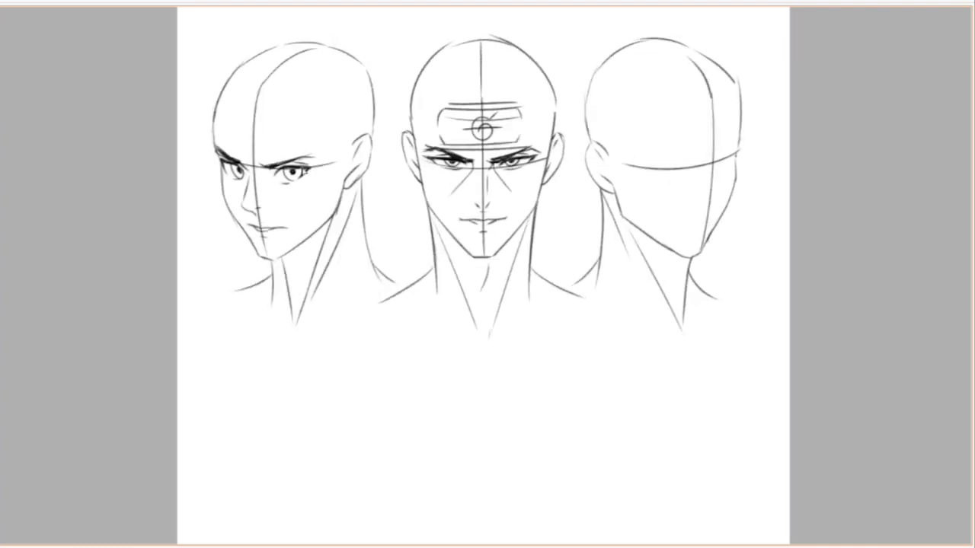
# Sketch the headband edges and the swirl emblem across the left head's forehead
pyautogui.press('h')
pyautogui.press('h')
pyautogui.moveTo(216, 147); pyautogui.dragTo(291, 145)
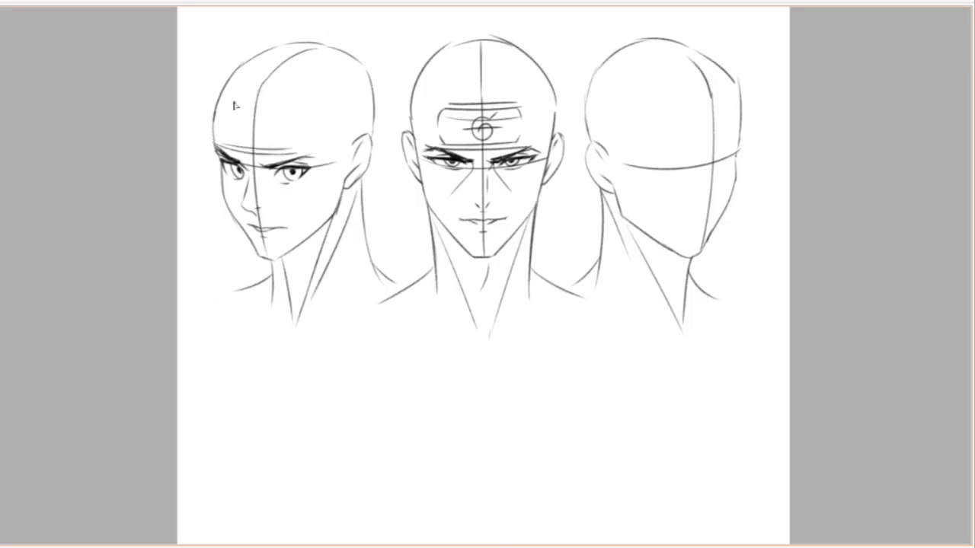
pyautogui.moveTo(233, 105)
pyautogui.mouseDown()
pyautogui.moveTo(275, 103)
pyautogui.moveTo(245, 135)
pyautogui.mouseUp()
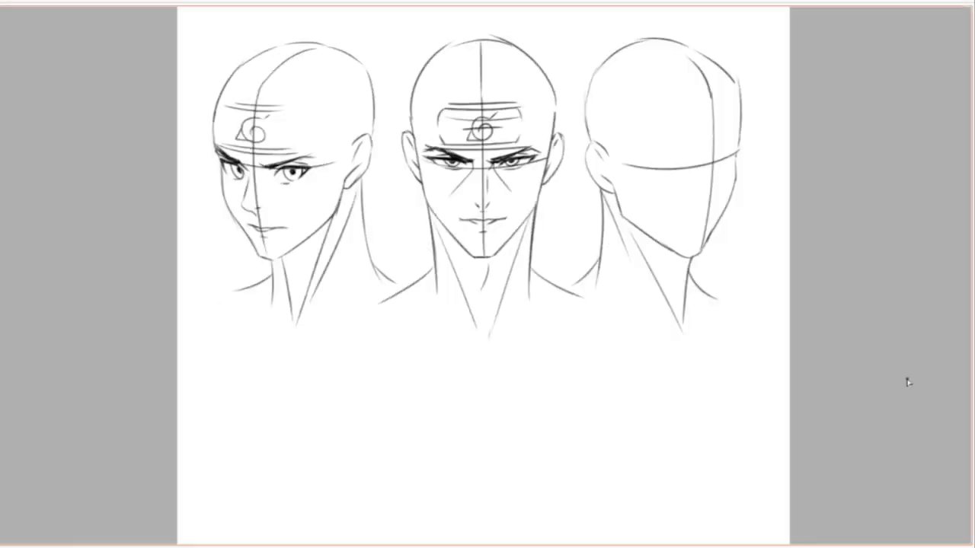
# Correct the left head's front neck line on Layer1 and sketch the hair parting and front strands on Layer3
pyautogui.press('Tab')
pyautogui.click(898, 446)
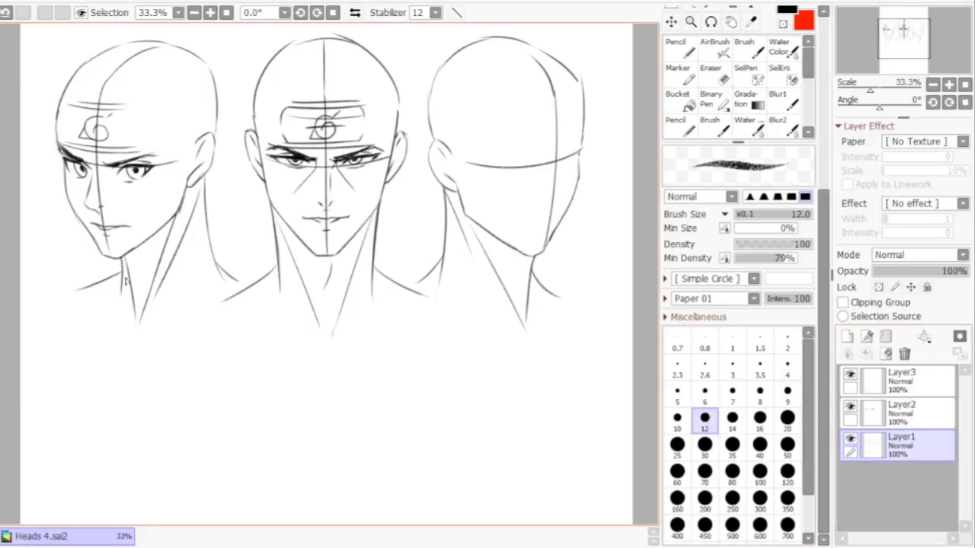
pyautogui.click(898, 379)
pyautogui.press('Tab')
pyautogui.moveTo(244, 63); pyautogui.dragTo(197, 202)
pyautogui.moveTo(202, 101); pyautogui.dragTo(200, 204)
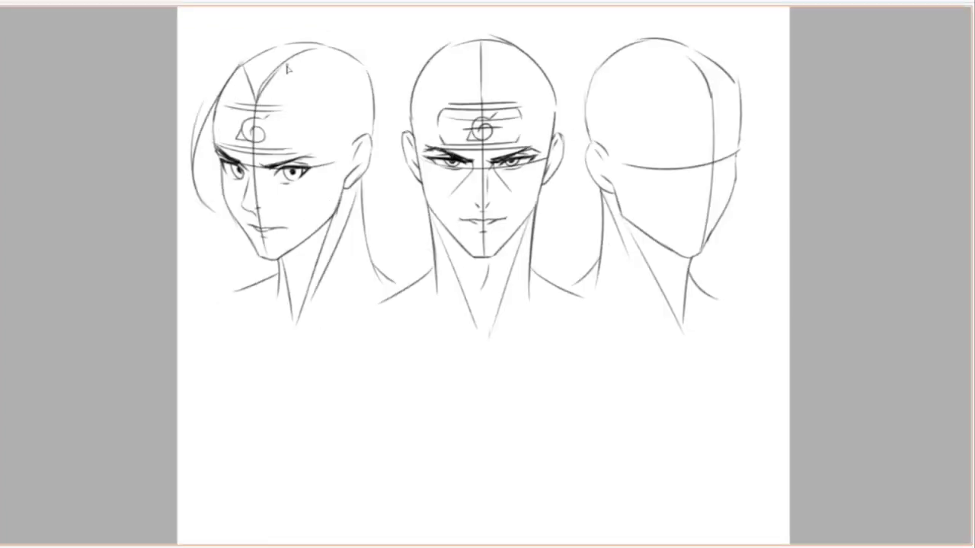
pyautogui.moveTo(279, 64); pyautogui.dragTo(222, 223)
pyautogui.moveTo(294, 127); pyautogui.dragTo(272, 163)
# Sketch the raised fringe and long outer hair strands falling along the far side of the left face
pyautogui.moveTo(216, 65); pyautogui.dragTo(193, 134)
pyautogui.moveTo(247, 38)
pyautogui.mouseDown()
pyautogui.moveTo(271, 66)
pyautogui.moveTo(235, 31)
pyautogui.moveTo(199, 130)
pyautogui.moveTo(191, 256)
pyautogui.mouseUp()
pyautogui.moveTo(195, 180); pyautogui.dragTo(202, 276)
pyautogui.moveTo(211, 137); pyautogui.dragTo(206, 271)
pyautogui.hotkey('ctrl', 'z')
pyautogui.hotkey('ctrl', 'z')
pyautogui.moveTo(203, 196); pyautogui.dragTo(251, 268)
pyautogui.moveTo(221, 156); pyautogui.dragTo(216, 194)
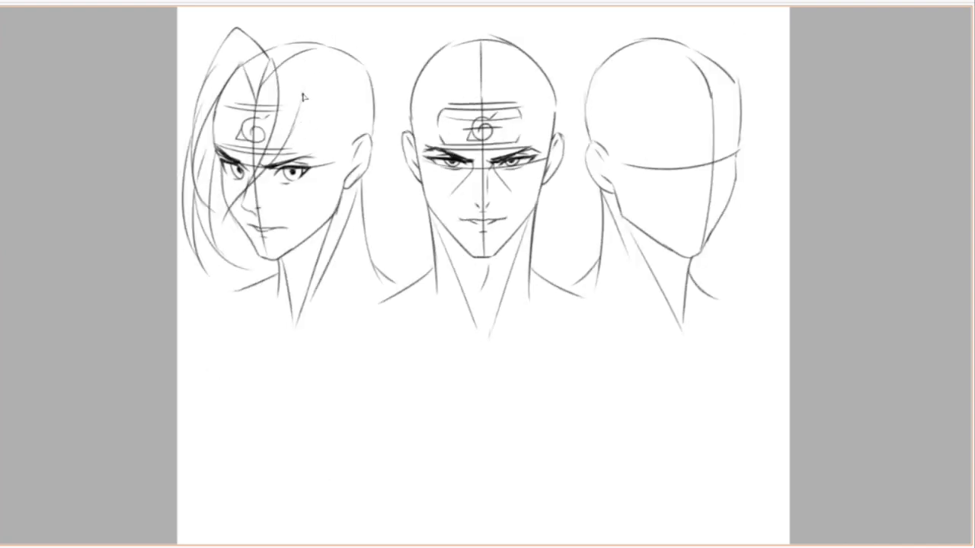
# Add long curved hair strands across the left head's near cheek and below the ear
pyautogui.moveTo(312, 118); pyautogui.dragTo(305, 230)
pyautogui.hotkey('ctrl', 'z')
pyautogui.moveTo(312, 114)
pyautogui.mouseDown()
pyautogui.moveTo(252, 266)
pyautogui.moveTo(259, 276)
pyautogui.mouseUp()
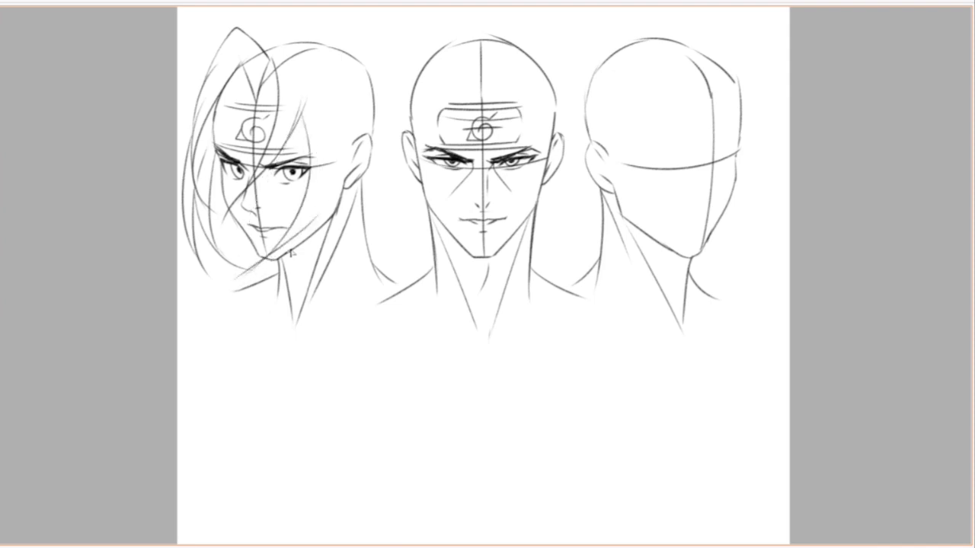
pyautogui.press('h')
pyautogui.press('h')
pyautogui.moveTo(358, 155); pyautogui.dragTo(308, 279)
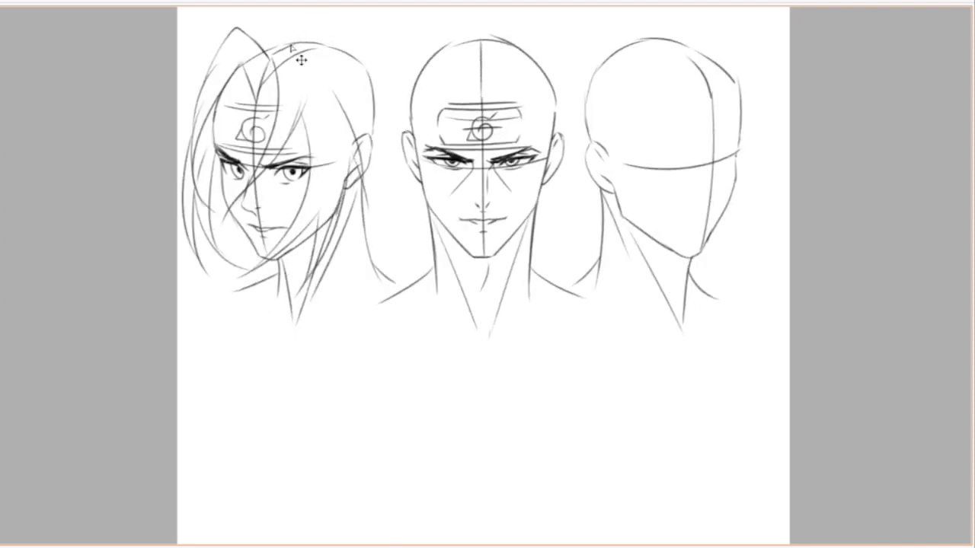
# Sketch the left head's crown hair and a strand running from the crown down to the ear
pyautogui.press('h')
pyautogui.moveTo(649, 34); pyautogui.dragTo(713, 69)
pyautogui.hotkey('ctrl', 'z')
pyautogui.press('h')
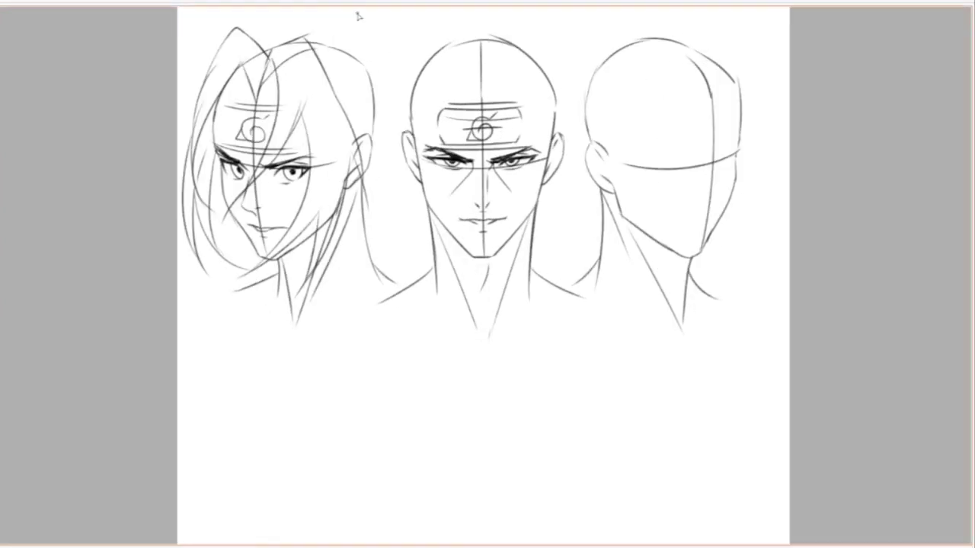
pyautogui.hotkey('ctrl', 'z')
pyautogui.moveTo(312, 36); pyautogui.dragTo(355, 145)
pyautogui.moveTo(245, 28)
pyautogui.mouseDown()
pyautogui.moveTo(202, 90)
pyautogui.moveTo(305, 13)
pyautogui.mouseUp()
pyautogui.hotkey('ctrl', 'z')
# Sketch the eyebrows, nose and mouth on the right three-quarter face
pyautogui.moveTo(706, 278); pyautogui.dragTo(698, 337)
pyautogui.hotkey('ctrl', 'z')
pyautogui.press('Tab')
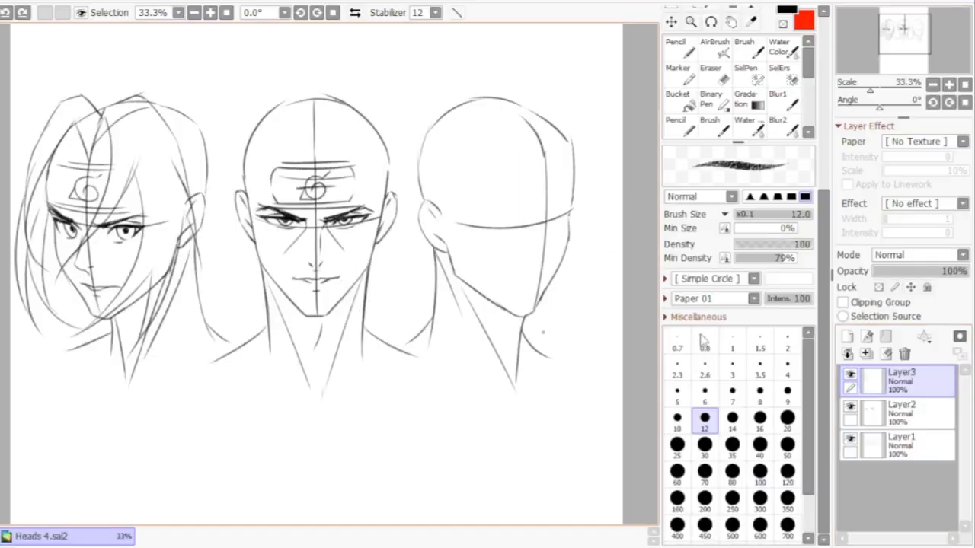
pyautogui.press('Tab')
pyautogui.moveTo(746, 213); pyautogui.dragTo(714, 191)
pyautogui.moveTo(641, 186)
pyautogui.mouseDown()
pyautogui.moveTo(688, 192)
pyautogui.moveTo(724, 181)
pyautogui.moveTo(711, 240)
pyautogui.moveTo(676, 260)
pyautogui.moveTo(689, 298)
pyautogui.moveTo(673, 296)
pyautogui.mouseUp()
pyautogui.hotkey('ctrl', 'z')
pyautogui.press('h')
pyautogui.press('h')
# Correct the right head's forehead contour on Layer1
pyautogui.press('Tab')
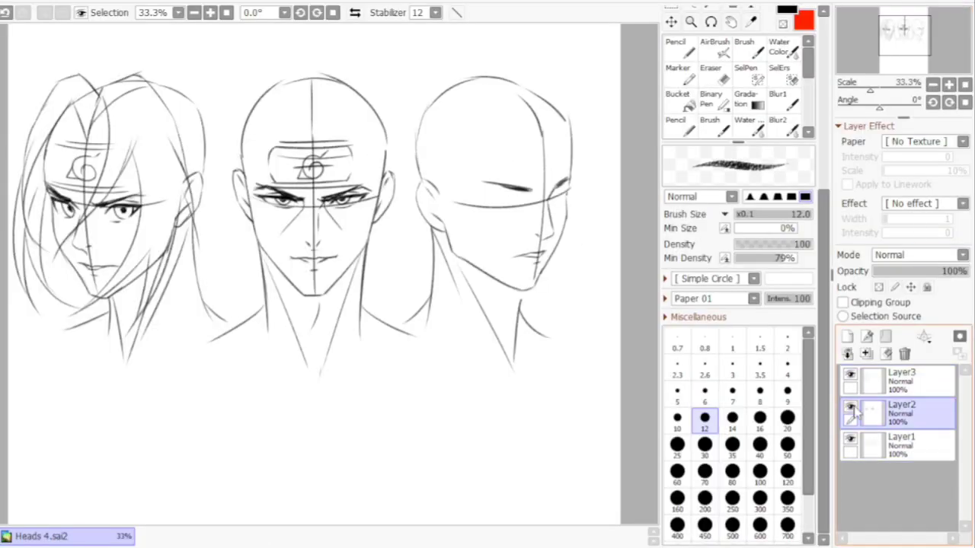
pyautogui.press('Tab')
pyautogui.press('Tab')
pyautogui.press('n')
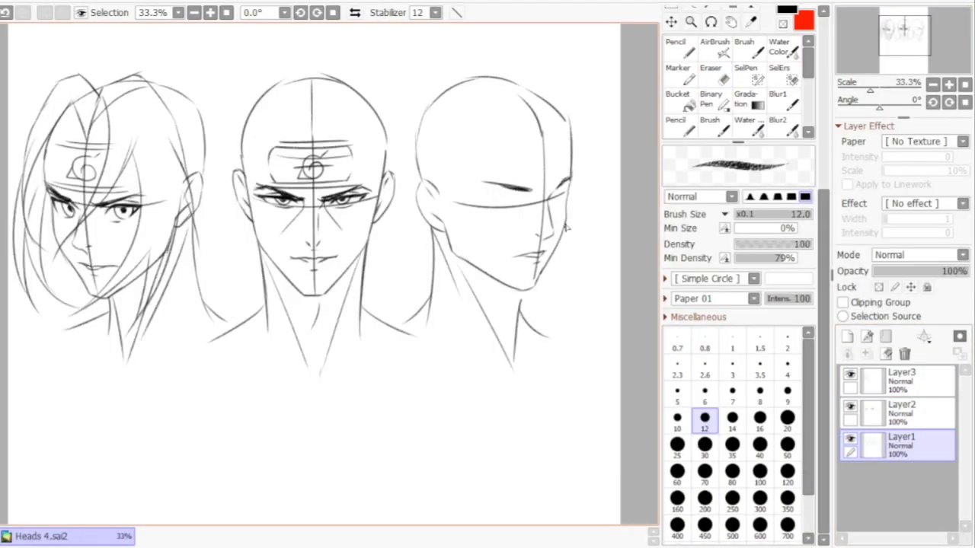
# Draw both eyes with irises on the right three-quarter face, checking them in a mirrored view
pyautogui.press('Tab')
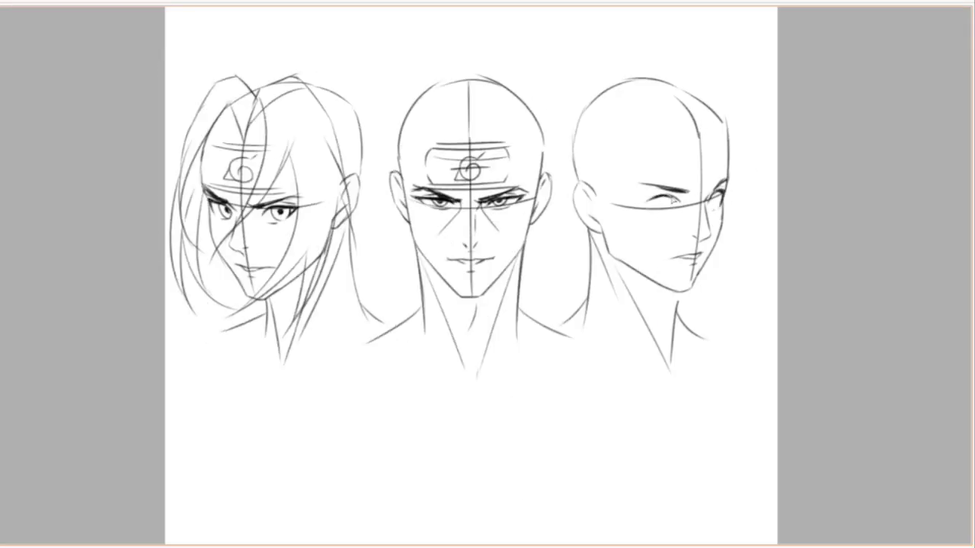
pyautogui.press('h')
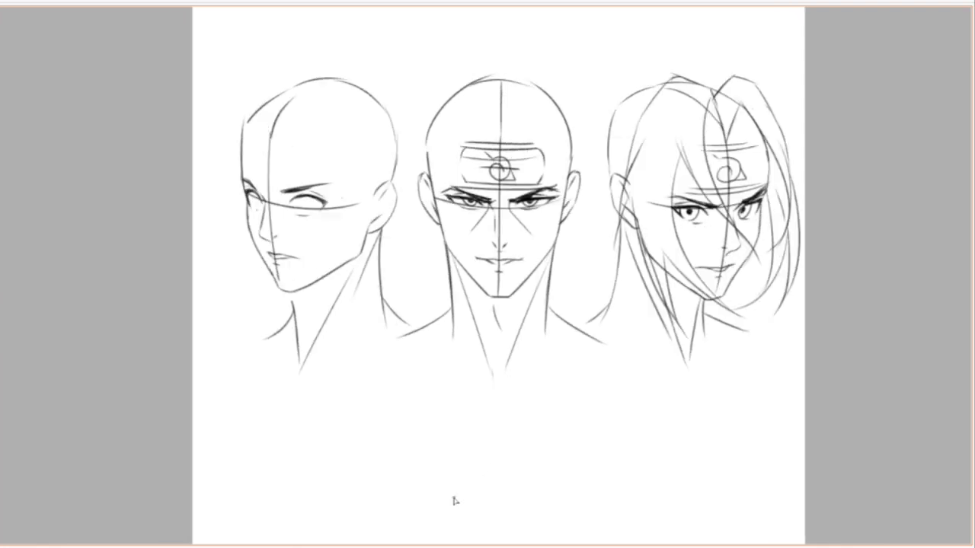
pyautogui.press('h')
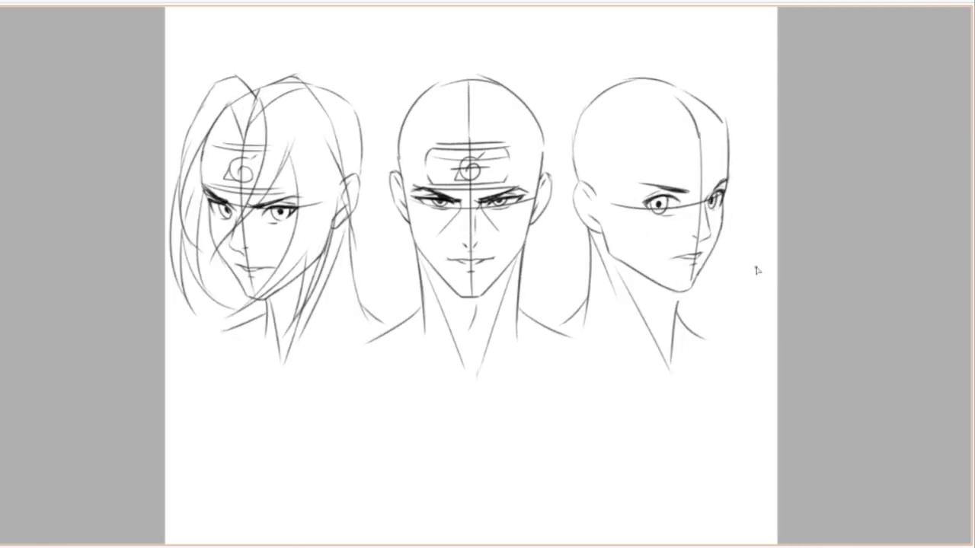
# Draw whisker marks on the right face's cheek and the first headband lines across its forehead
pyautogui.moveTo(626, 239); pyautogui.dragTo(635, 249)
pyautogui.moveTo(642, 235); pyautogui.dragTo(654, 247)
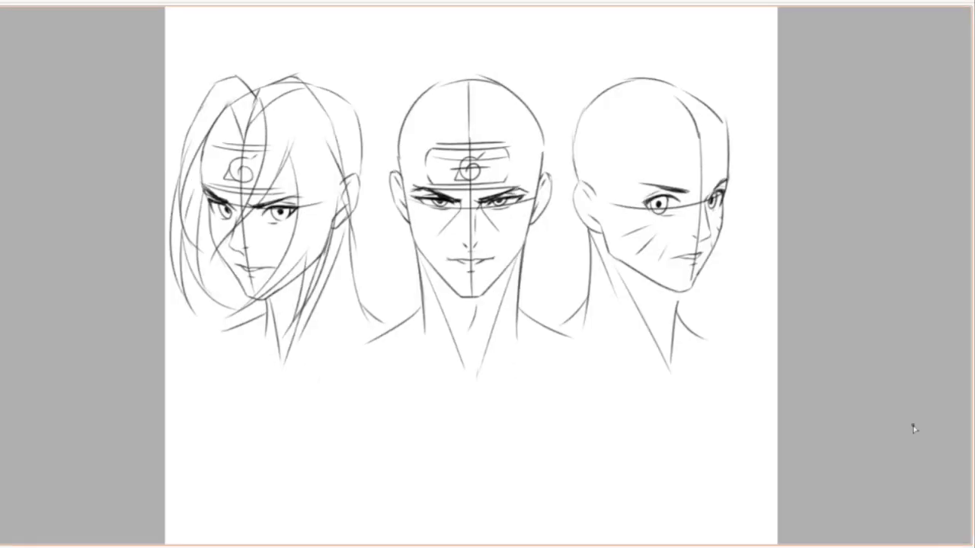
pyautogui.moveTo(645, 181)
pyautogui.mouseDown()
pyautogui.moveTo(727, 172)
pyautogui.moveTo(732, 163)
pyautogui.mouseUp()
pyautogui.moveTo(658, 142); pyautogui.dragTo(714, 137)
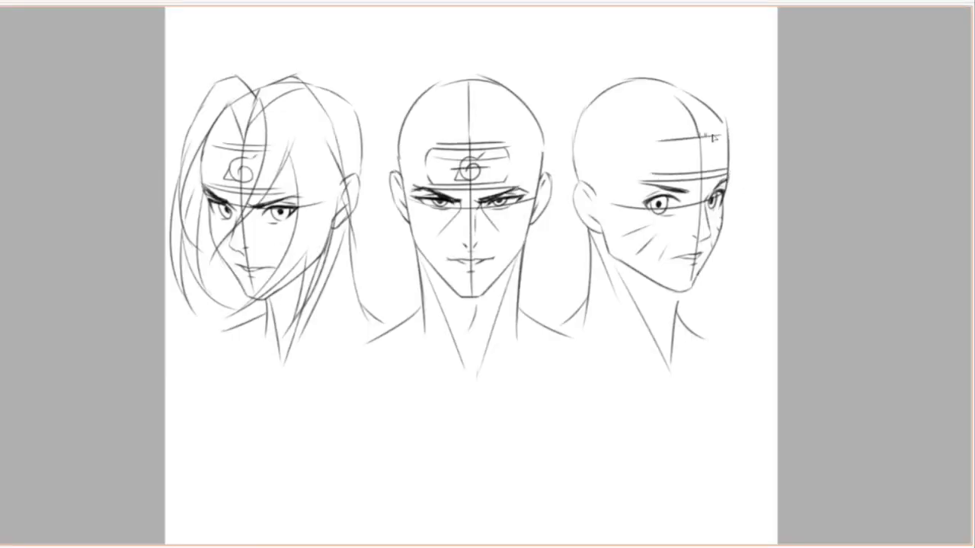
# Undo the upper headband line and draw the right head's forehead plate with its swirl emblem and rivets
pyautogui.press('h')
pyautogui.press('h')
pyautogui.hotkey('ctrl', 'z')
pyautogui.hotkey('ctrl', 'z')
pyautogui.moveTo(651, 167); pyautogui.dragTo(724, 161)
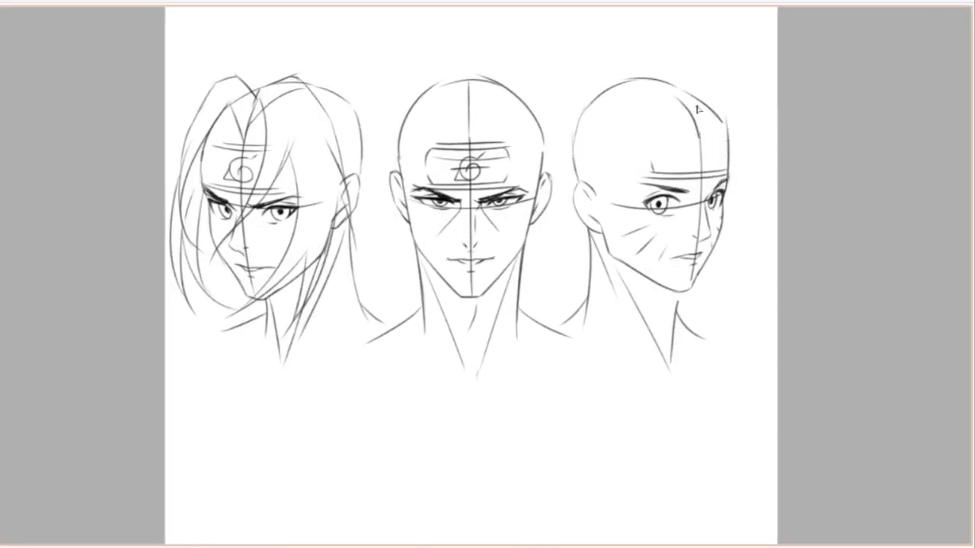
pyautogui.moveTo(652, 171); pyautogui.dragTo(725, 135)
pyautogui.moveTo(652, 126); pyautogui.dragTo(728, 133)
pyautogui.moveTo(647, 153)
pyautogui.mouseDown()
pyautogui.moveTo(720, 146)
pyautogui.moveTo(695, 163)
pyautogui.moveTo(712, 160)
pyautogui.moveTo(710, 146)
pyautogui.moveTo(707, 166)
pyautogui.mouseUp()
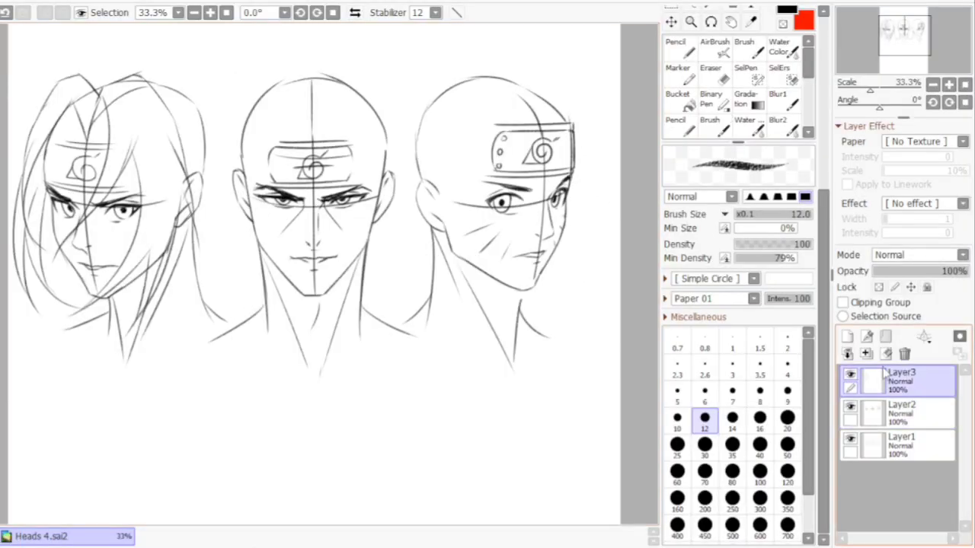
# Sketch the front head's centre-parted fringe and long side strands on Layer3
pyautogui.moveTo(312, 93); pyautogui.dragTo(296, 148)
pyautogui.moveTo(289, 87)
pyautogui.mouseDown()
pyautogui.moveTo(299, 108)
pyautogui.moveTo(338, 103)
pyautogui.mouseUp()
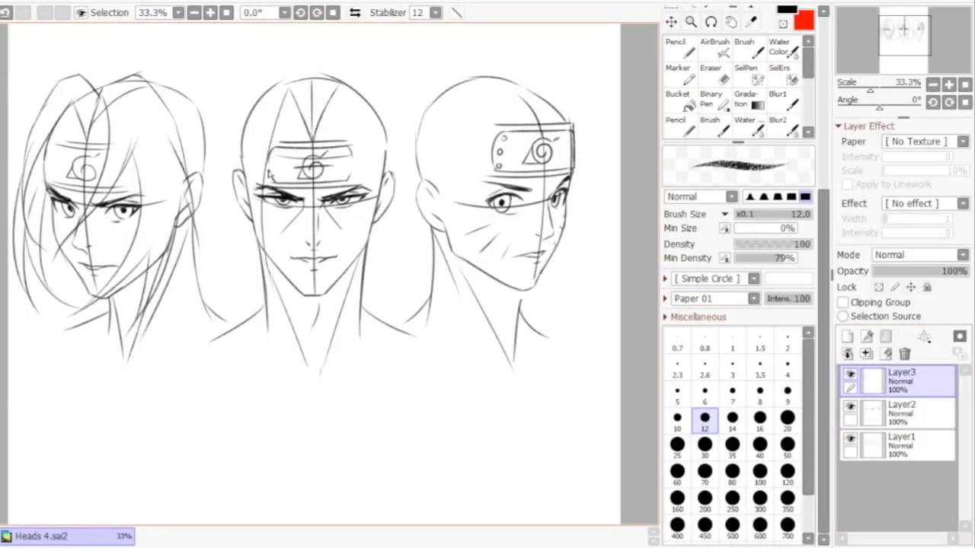
pyautogui.moveTo(250, 112); pyautogui.dragTo(237, 190)
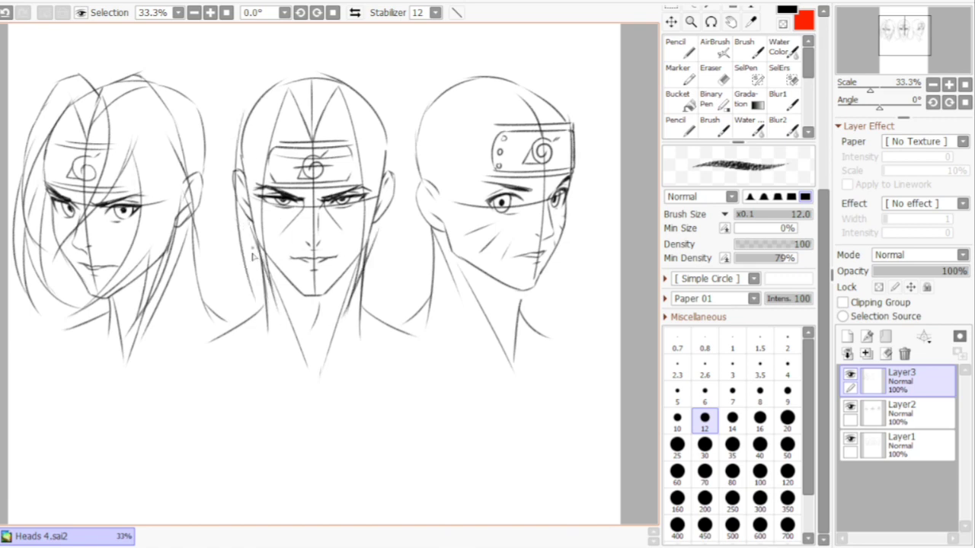
pyautogui.moveTo(254, 245); pyautogui.dragTo(262, 310)
pyautogui.moveTo(380, 127); pyautogui.dragTo(389, 315)
pyautogui.moveTo(248, 282); pyautogui.dragTo(259, 318)
# Sketch the hair's outer contour over the front head's crown and down both sides, checking it in a mirrored view
pyautogui.moveTo(265, 81); pyautogui.dragTo(240, 141)
pyautogui.moveTo(274, 64)
pyautogui.mouseDown()
pyautogui.moveTo(338, 59)
pyautogui.moveTo(276, 69)
pyautogui.moveTo(233, 214)
pyautogui.mouseUp()
pyautogui.press('h')
pyautogui.press('h')
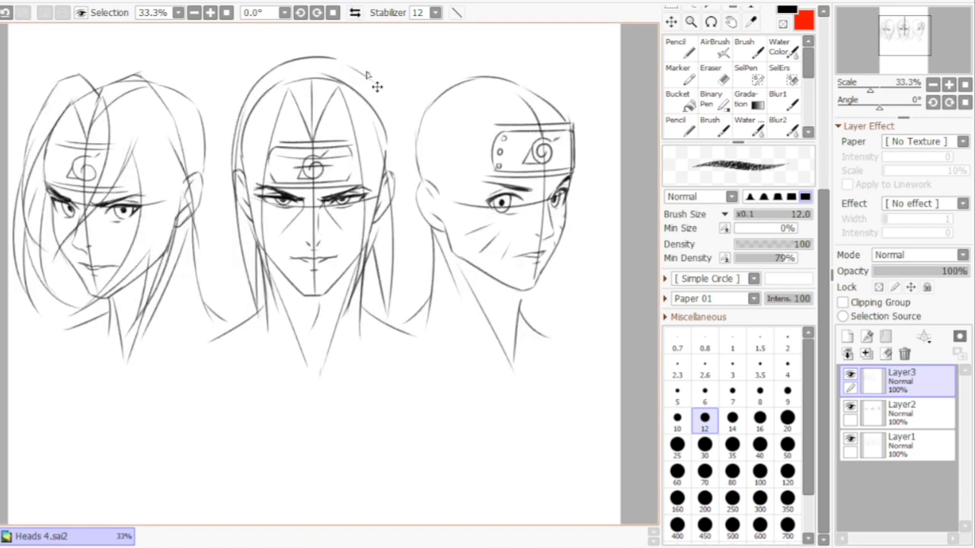
pyautogui.moveTo(376, 87)
pyautogui.mouseDown()
pyautogui.moveTo(404, 162)
pyautogui.moveTo(397, 256)
pyautogui.mouseUp()
pyautogui.press('h')
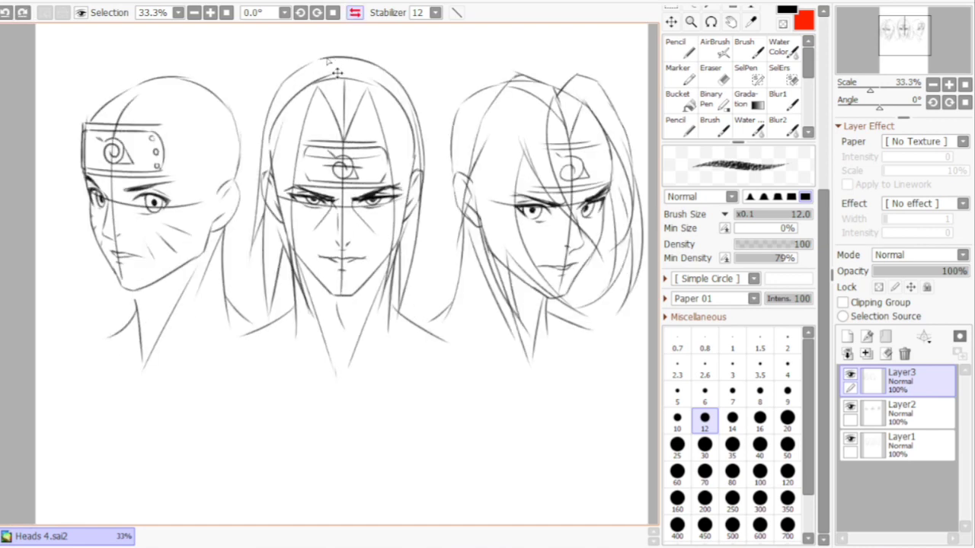
pyautogui.press('h')
# Sketch large spikes of hair rising behind the left head's crown
pyautogui.scroll(-1, 122, 61)
pyautogui.moveTo(146, 122)
pyautogui.mouseDown()
pyautogui.moveTo(192, 90)
pyautogui.moveTo(181, 118)
pyautogui.moveTo(250, 98)
pyautogui.mouseUp()
pyautogui.press('h')
pyautogui.press('h')
pyautogui.hotkey('ctrl', 'z')
pyautogui.moveTo(199, 76)
pyautogui.mouseDown()
pyautogui.moveTo(194, 112)
pyautogui.moveTo(250, 116)
pyautogui.mouseUp()
# Draw the headband's side band above the left head's ear on Layer2
pyautogui.keyDown('ctrl'); pyautogui.keyDown('shift'); pyautogui.click(196, 218); pyautogui.keyUp('shift'); pyautogui.keyUp('ctrl')
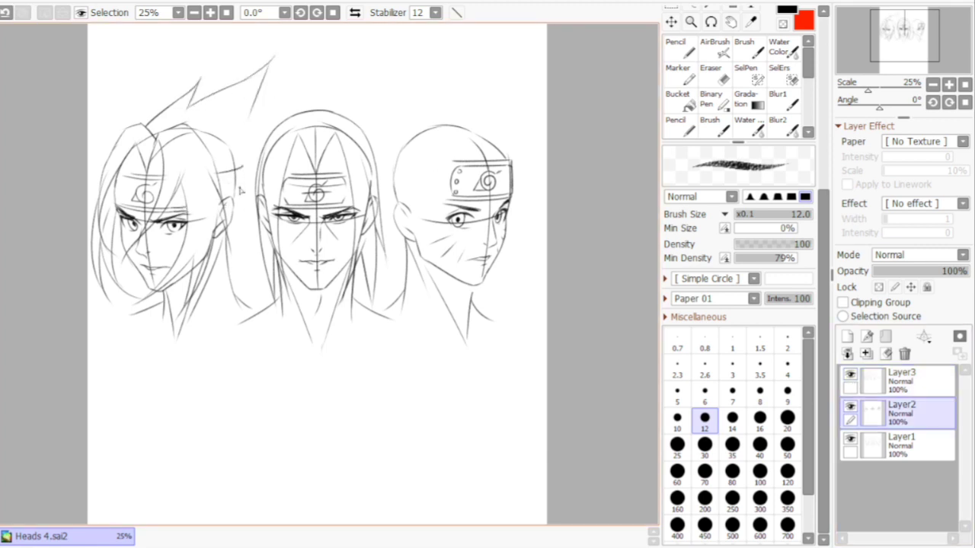
pyautogui.press('h')
pyautogui.press('h')
# Sketch hair spikes behind the left head's ear and down toward the neck on Layer3
pyautogui.keyDown('ctrl'); pyautogui.keyDown('shift'); pyautogui.click(252, 135); pyautogui.keyUp('shift'); pyautogui.keyUp('ctrl')
pyautogui.moveTo(240, 189)
pyautogui.mouseDown()
pyautogui.moveTo(251, 168)
pyautogui.moveTo(259, 237)
pyautogui.moveTo(236, 292)
pyautogui.mouseUp()
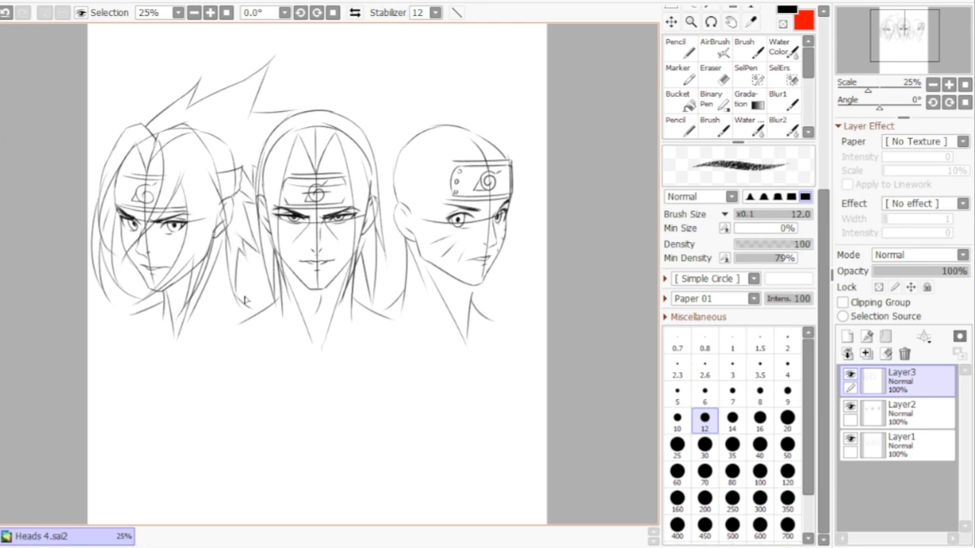
pyautogui.press('h')
pyautogui.press('h')
# Clean up the right head's neck and jaw lines on Layer1, and redraw its near eyebrow lower and more slanted on Layer2
pyautogui.keyDown('ctrl'); pyautogui.keyDown('shift'); pyautogui.click(183, 407); pyautogui.keyUp('shift'); pyautogui.keyUp('ctrl')
pyautogui.press('e')
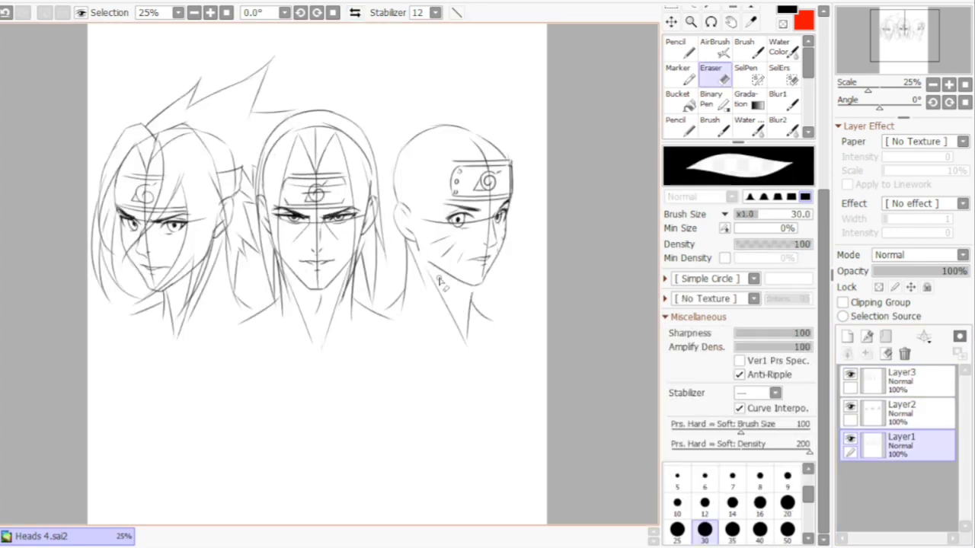
pyautogui.press('n')
pyautogui.keyDown('ctrl'); pyautogui.keyDown('shift'); pyautogui.click(457, 212); pyautogui.keyUp('shift'); pyautogui.keyUp('ctrl')
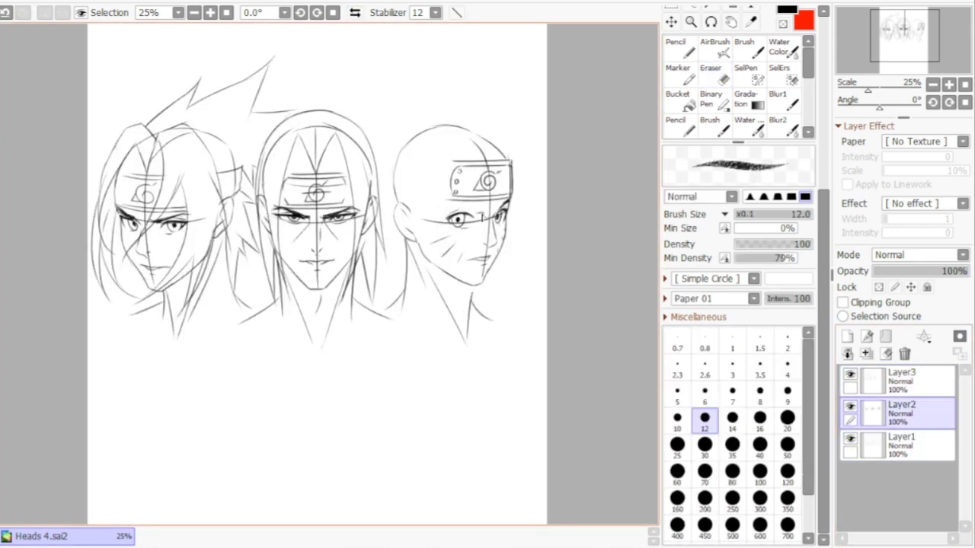
pyautogui.press('h')
pyautogui.keyDown('ctrl'); pyautogui.keyDown('shift'); pyautogui.click(183, 228); pyautogui.keyUp('shift'); pyautogui.keyUp('ctrl')
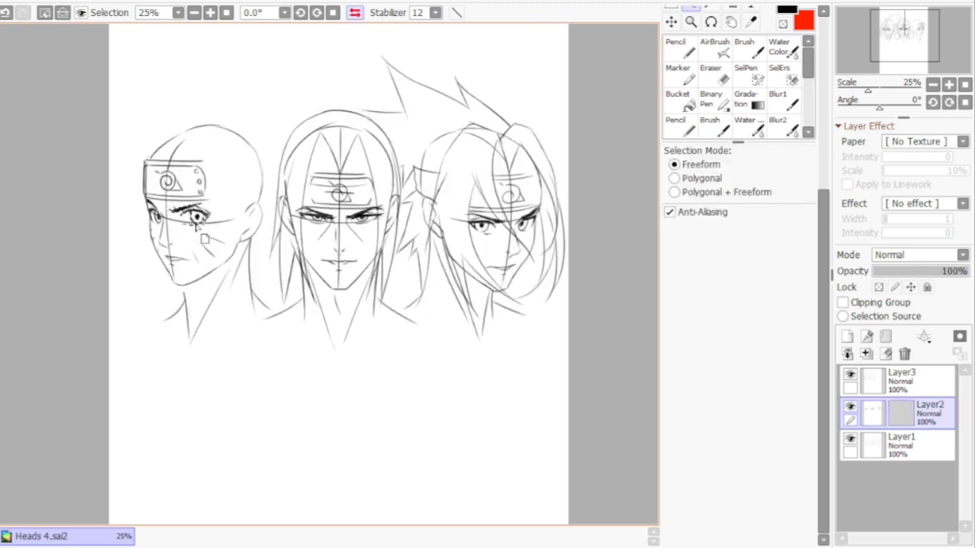
pyautogui.press('h')
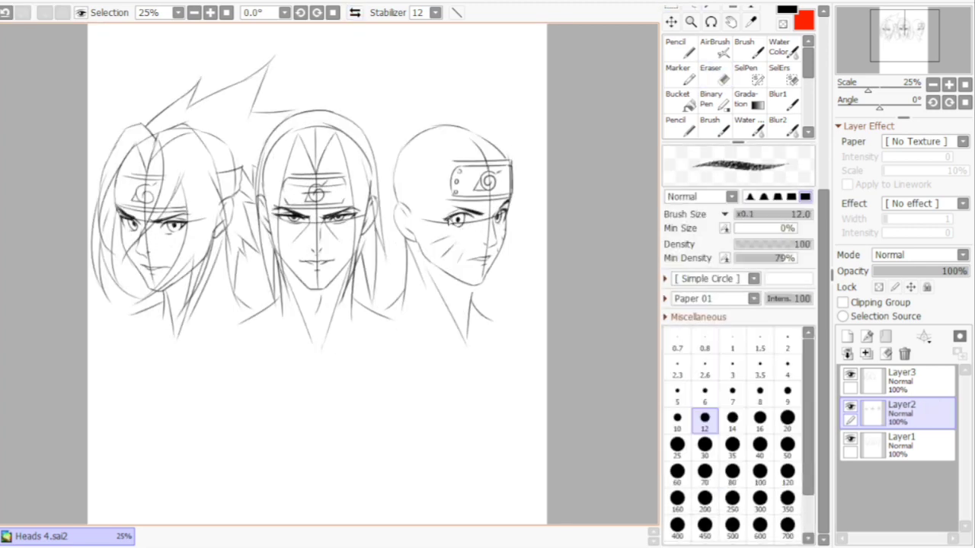
# Reshape the right face's near eye with a sharp outer corner on Layer2
pyautogui.scroll(1, 466, 239)
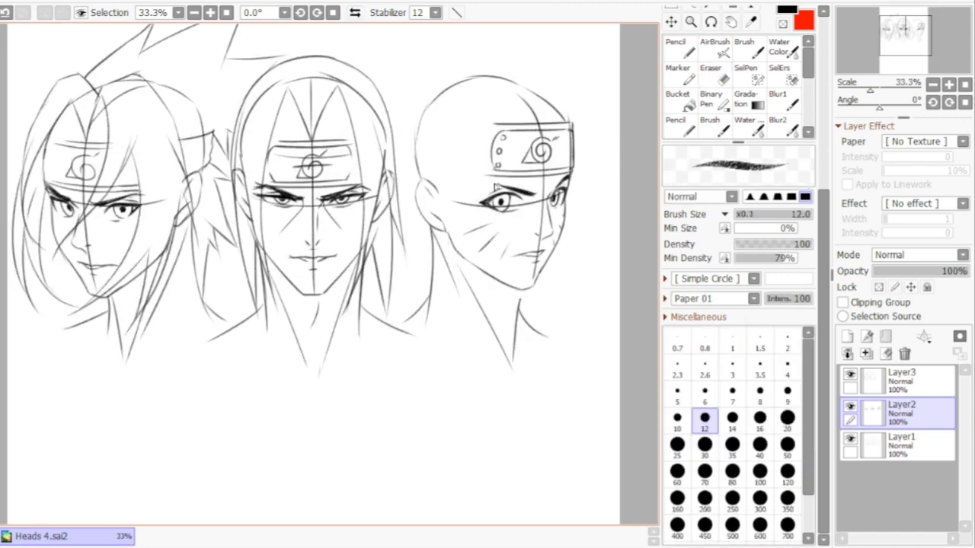
pyautogui.scroll(-1, 496, 185)
pyautogui.press('h')
pyautogui.keyDown('ctrl'); pyautogui.keyDown('shift'); pyautogui.click(459, 241); pyautogui.keyUp('shift'); pyautogui.keyUp('ctrl')
pyautogui.press('h')
pyautogui.press('a')
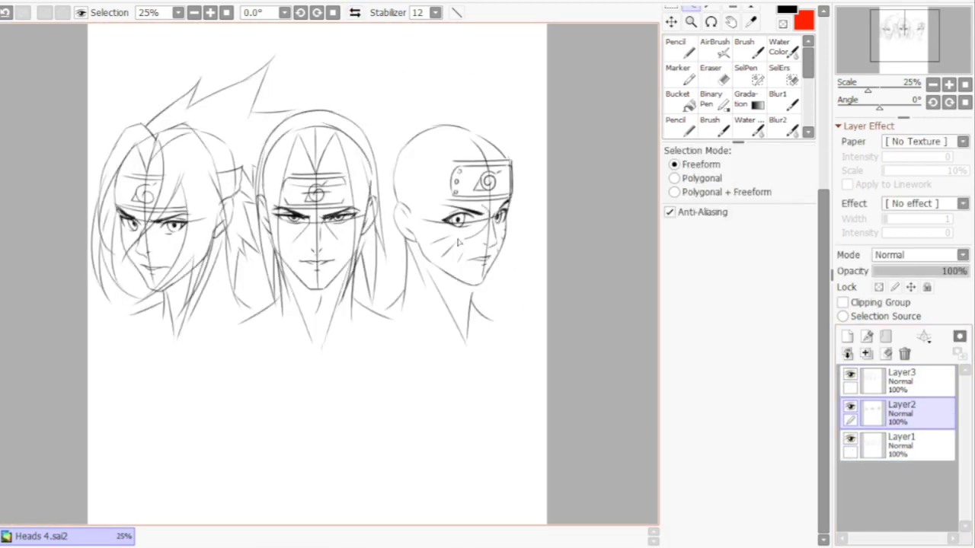
pyautogui.press('h')
pyautogui.press('h')
# Erase the near eye's outer corner and redraw its lids and iris, comparing it in a mirrored view
pyautogui.scroll(1, 459, 241)
pyautogui.press('e')
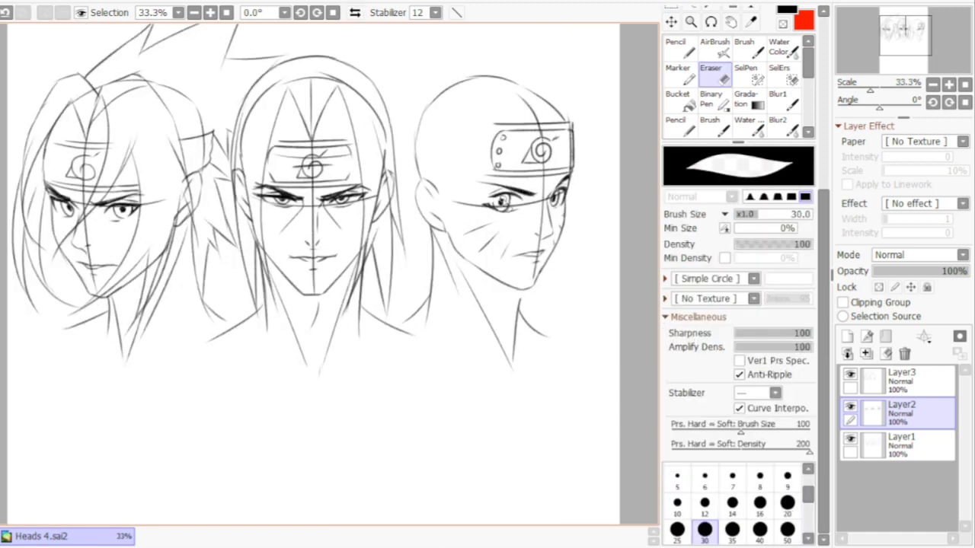
pyautogui.moveTo(512, 206); pyautogui.dragTo(517, 215)
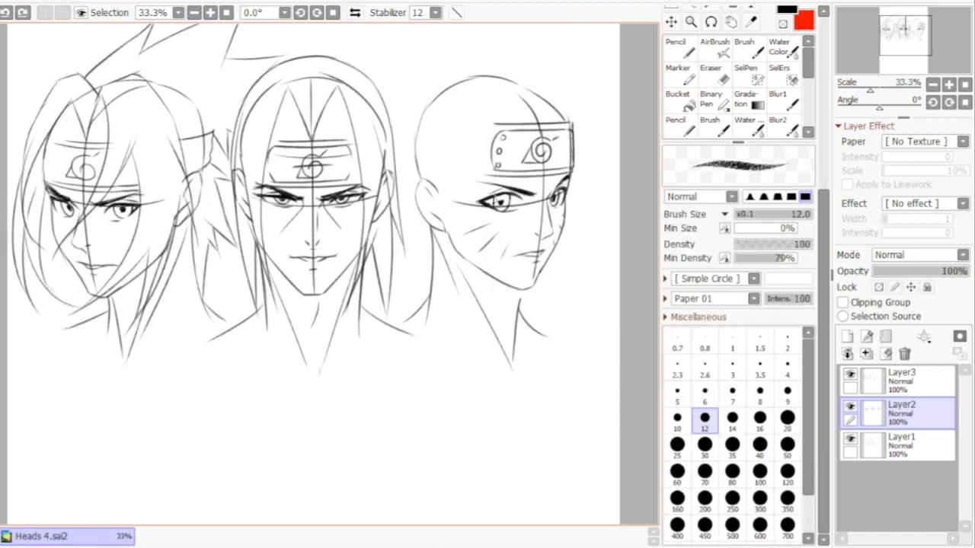
pyautogui.press('h')
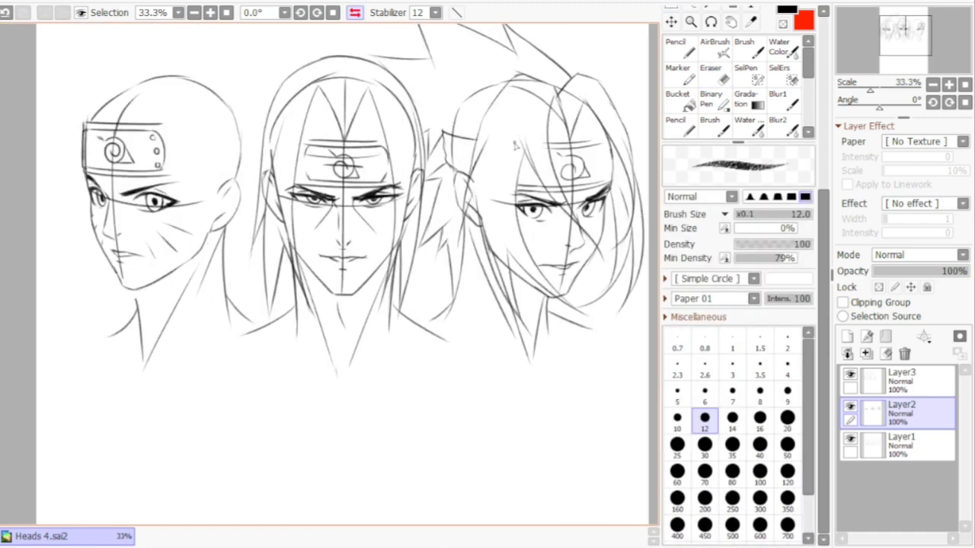
pyautogui.press('h')
pyautogui.press('e')
pyautogui.press('h')
pyautogui.press('b')
pyautogui.press('h')
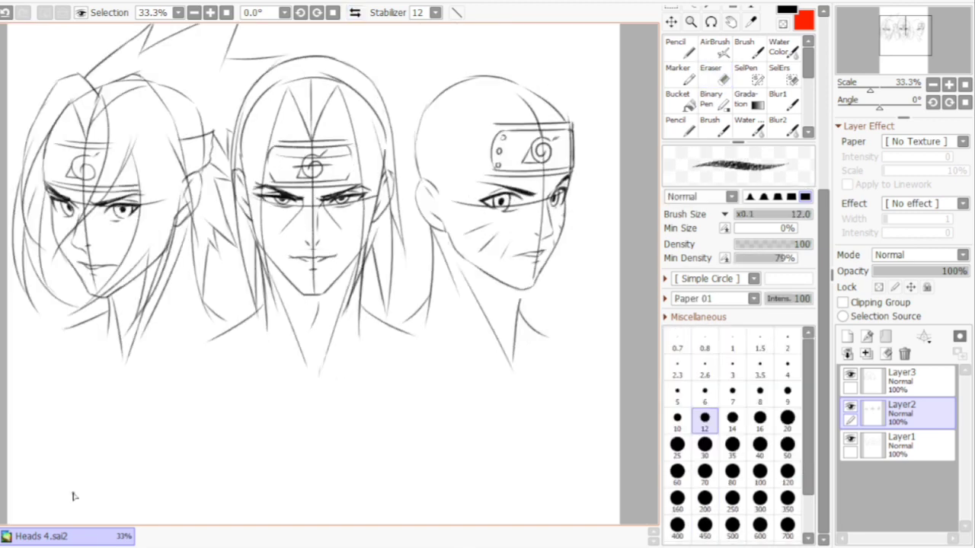
# Erase the right face's near eye and redraw it with a new upper lid, iris and lower lid
pyautogui.press('e')
pyautogui.moveTo(481, 201); pyautogui.dragTo(507, 223)
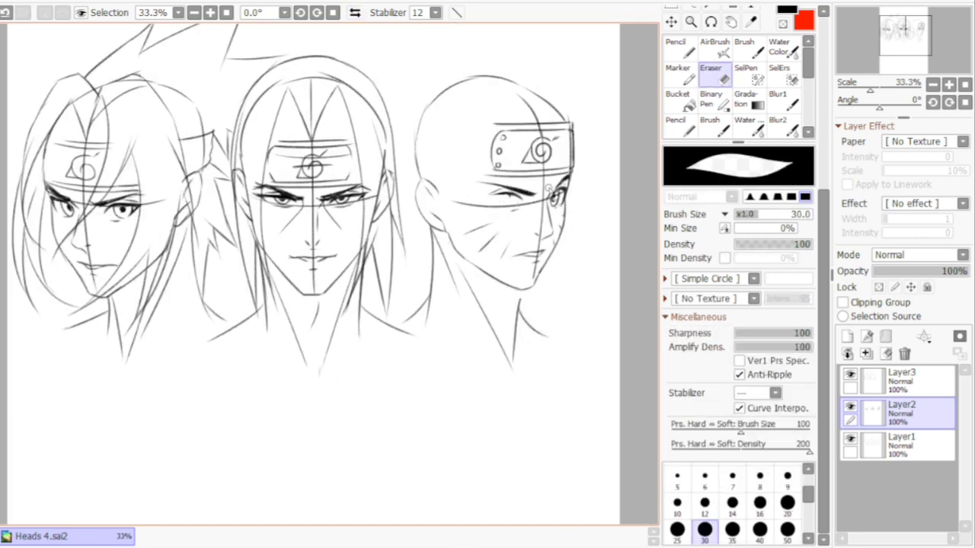
pyautogui.press('b')
pyautogui.press('e')
pyautogui.press('b')
pyautogui.press('e')
pyautogui.press('b')
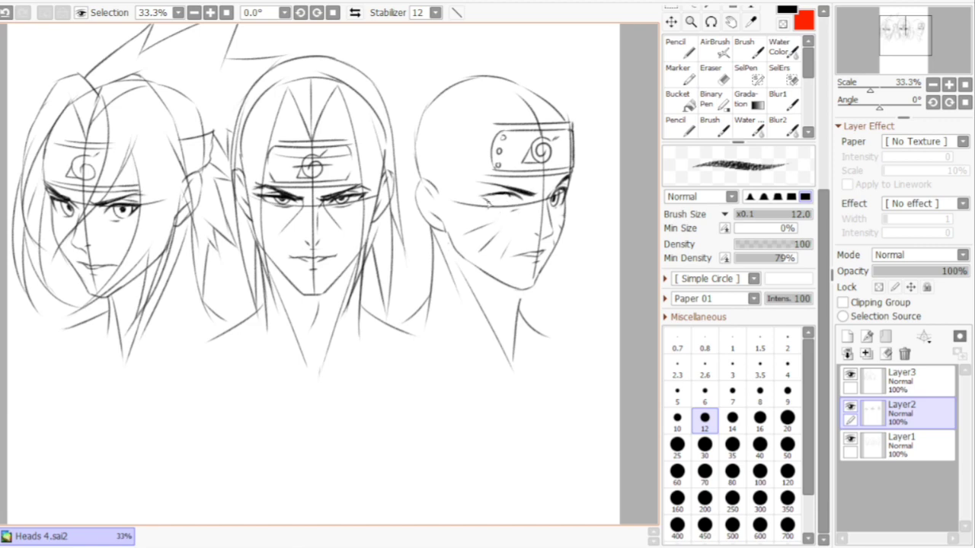
pyautogui.press('e')
pyautogui.press('b')
pyautogui.press('h')
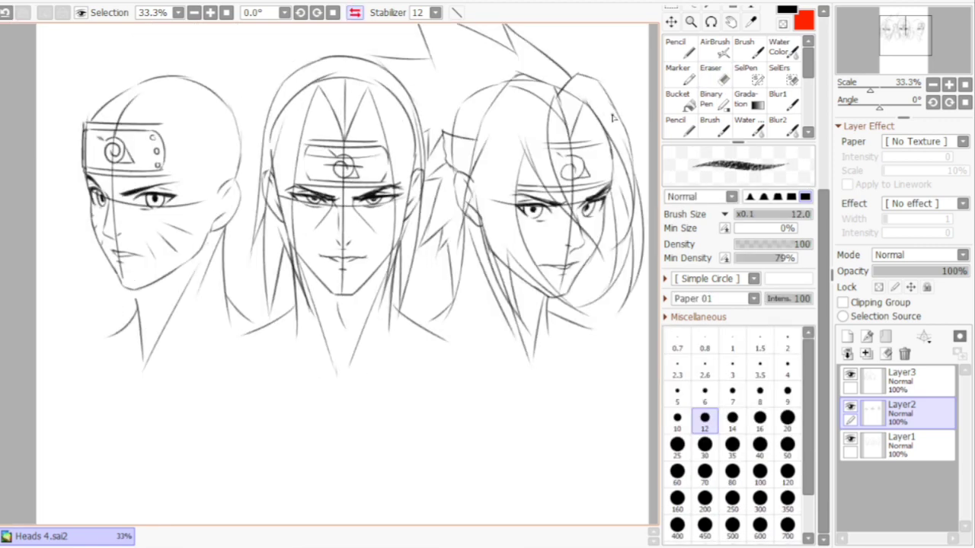
pyautogui.press('h')
pyautogui.press('h')
pyautogui.press('h')
# Lasso the right head's headband and transform it to tilt slightly with the forehead
pyautogui.press('a')
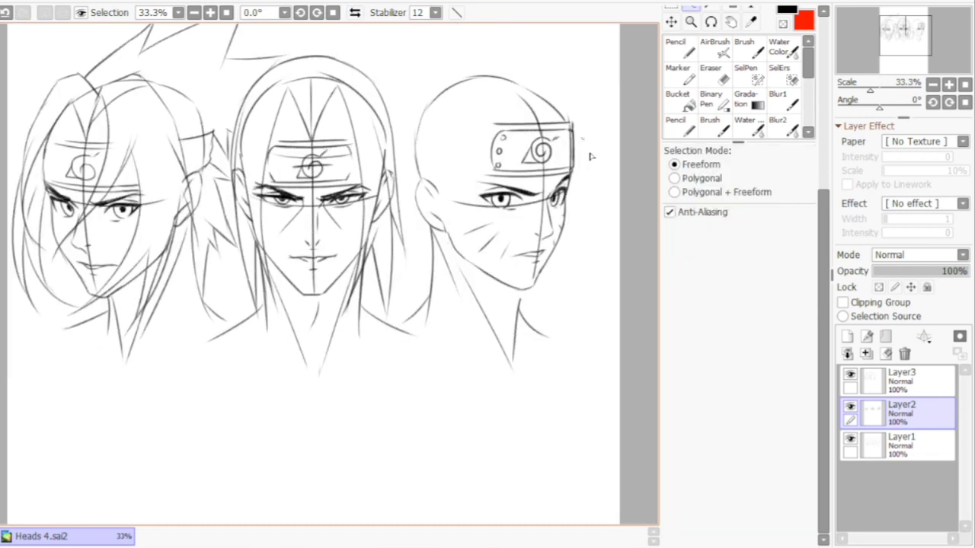
pyautogui.moveTo(587, 152); pyautogui.dragTo(583, 181)
pyautogui.hotkey('ctrl', 't')
pyautogui.press('Return')
pyautogui.hotkey('ctrl', 'd')
# Refine the right face's features on Layer2 by alternately erasing and redrawing small lines
pyautogui.press('e')
pyautogui.press('b')
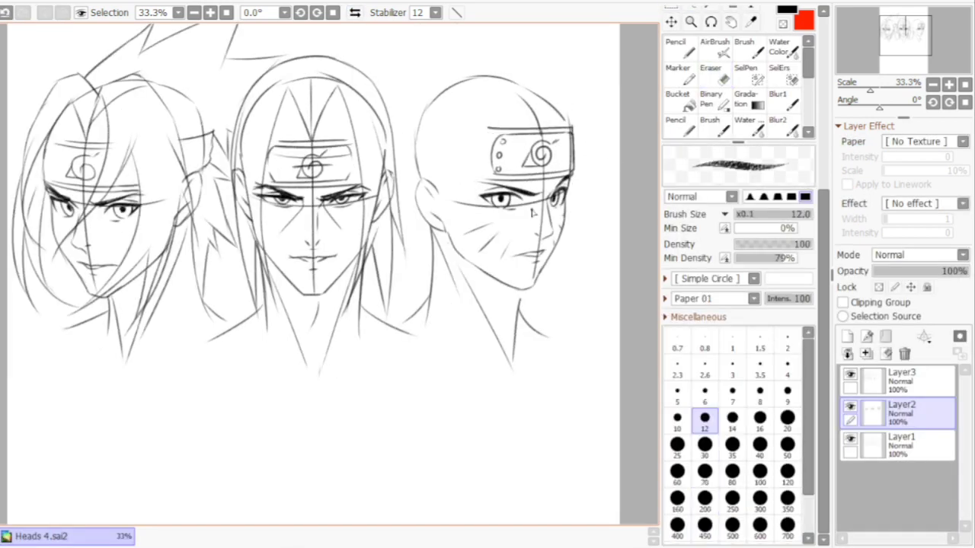
pyautogui.press('e')
pyautogui.press('b')
pyautogui.press('e')
pyautogui.press('b')
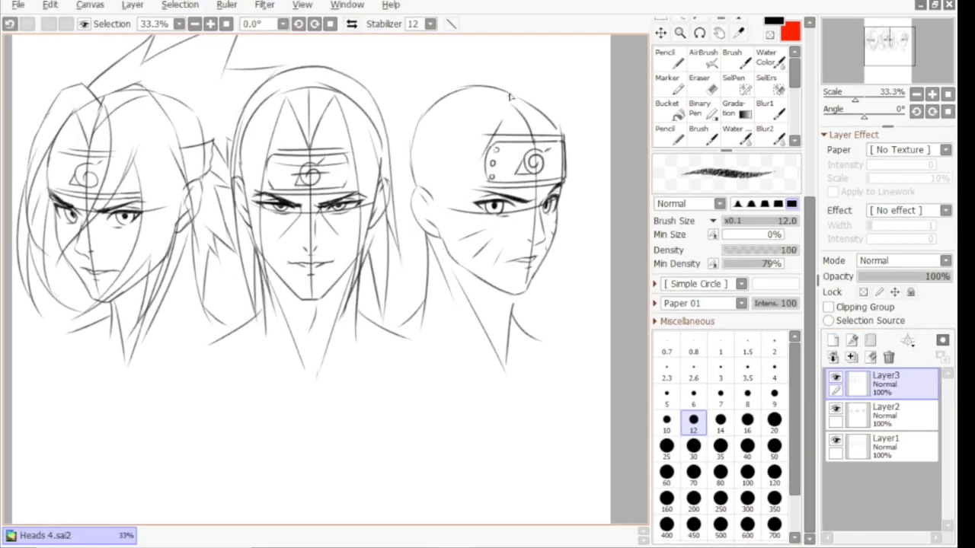
# Sketch fringe spikes over the right head's forehead plate and extend the band around the side of the head on Layer3
pyautogui.moveTo(477, 120); pyautogui.dragTo(476, 175)
pyautogui.hotkey('ctrl', 'z')
pyautogui.hotkey('ctrl', 'z')
pyautogui.moveTo(564, 125); pyautogui.dragTo(570, 177)
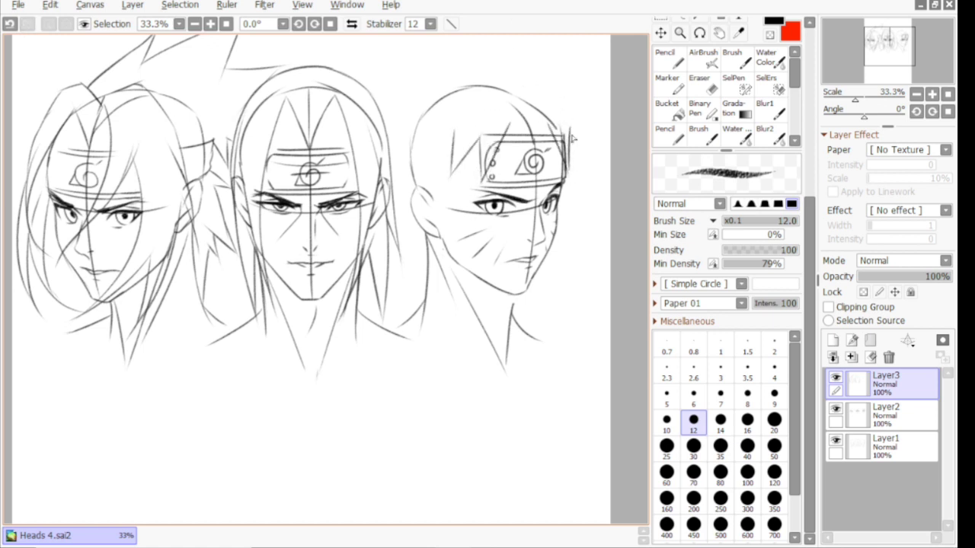
pyautogui.moveTo(572, 112)
pyautogui.mouseDown()
pyautogui.moveTo(603, 153)
pyautogui.moveTo(601, 137)
pyautogui.mouseUp()
pyautogui.moveTo(484, 180); pyautogui.dragTo(415, 183)
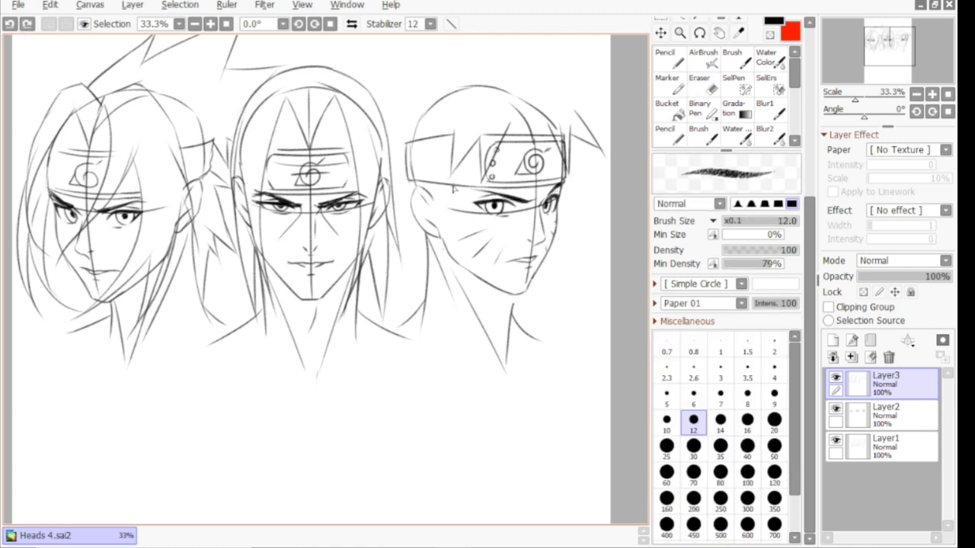
# Sketch the right head's spiky hair outline all around the crown
pyautogui.scroll(3, 455, 189)
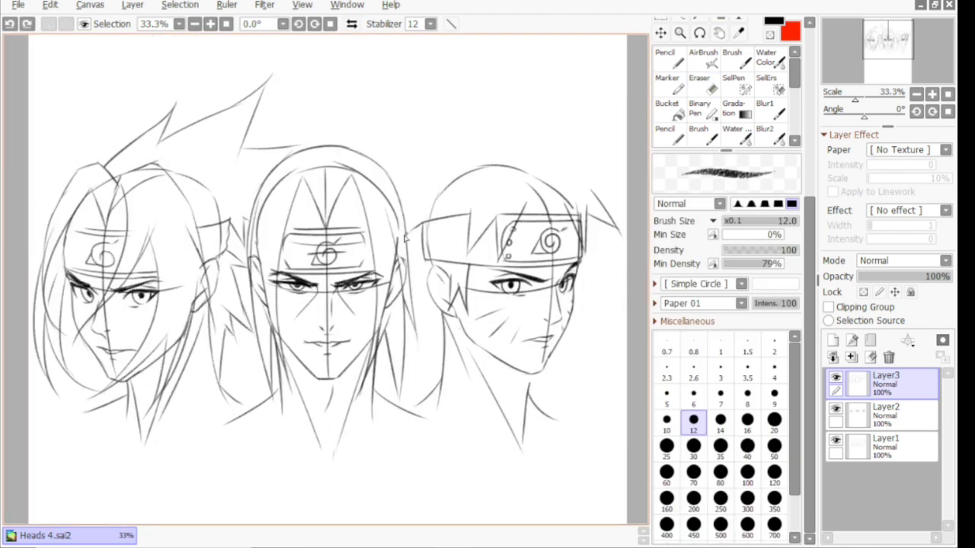
pyautogui.moveTo(389, 137)
pyautogui.mouseDown()
pyautogui.moveTo(461, 106)
pyautogui.moveTo(513, 126)
pyautogui.moveTo(602, 125)
pyautogui.moveTo(589, 160)
pyautogui.moveTo(620, 178)
pyautogui.mouseUp()
pyautogui.press('h')
pyautogui.press('h')
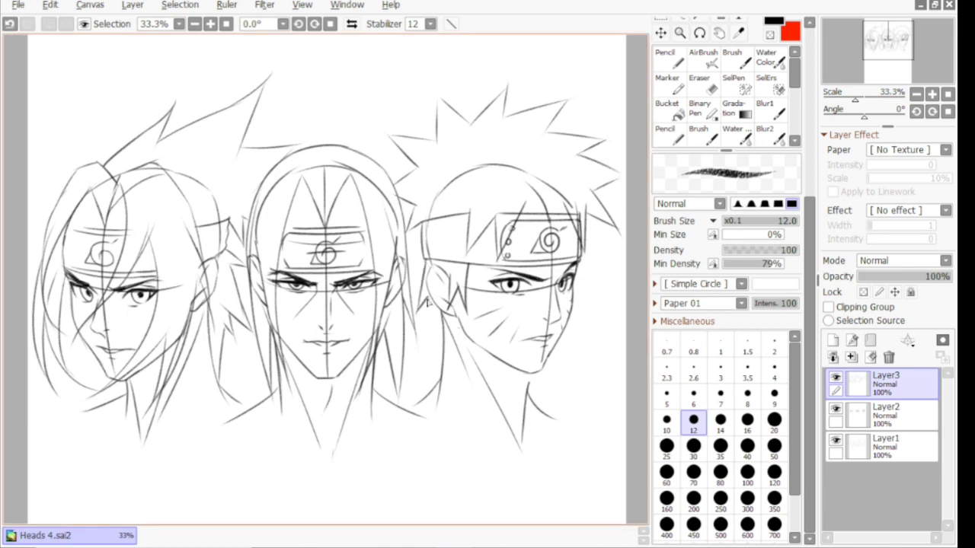
# Add short hair spikes behind the right head's ear and at the nape
pyautogui.moveTo(417, 335); pyautogui.dragTo(424, 269)
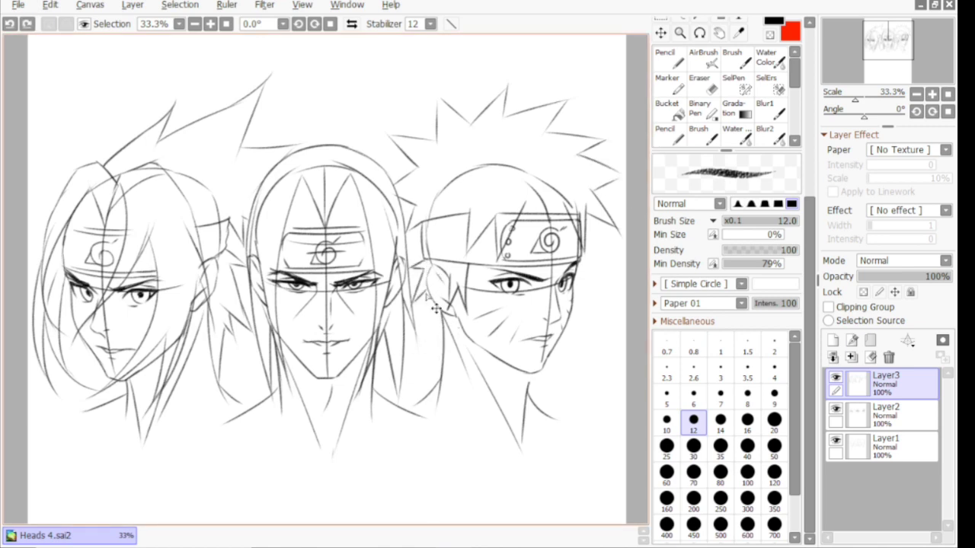
pyautogui.moveTo(436, 308); pyautogui.dragTo(423, 344)
pyautogui.press('h')
pyautogui.press('h')
# Create a new layer and sketch the left figure's raised collar, shirt front and shoulder line
pyautogui.click(883, 445)
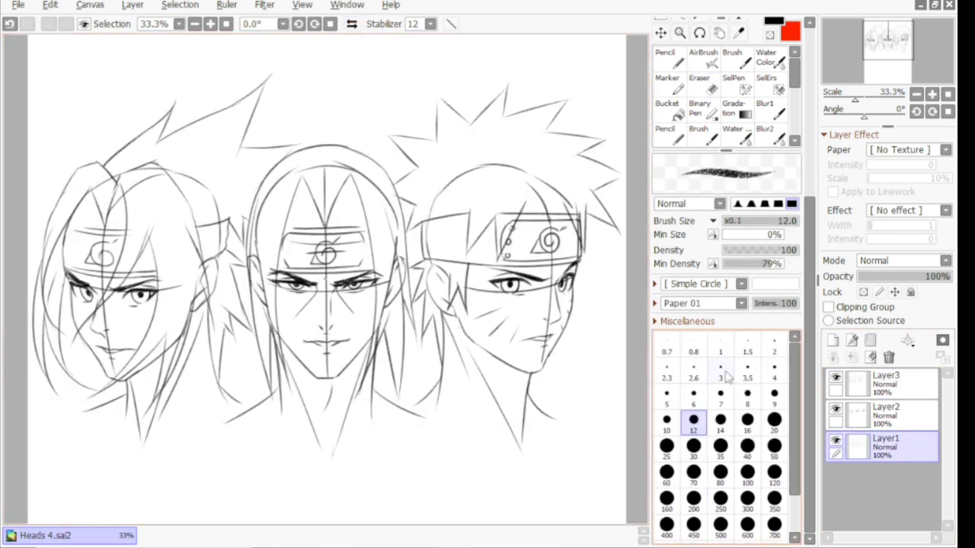
pyautogui.hotkey('ctrl', 'shift', 'n')
pyautogui.moveTo(223, 344)
pyautogui.mouseDown()
pyautogui.moveTo(179, 463)
pyautogui.moveTo(144, 522)
pyautogui.mouseUp()
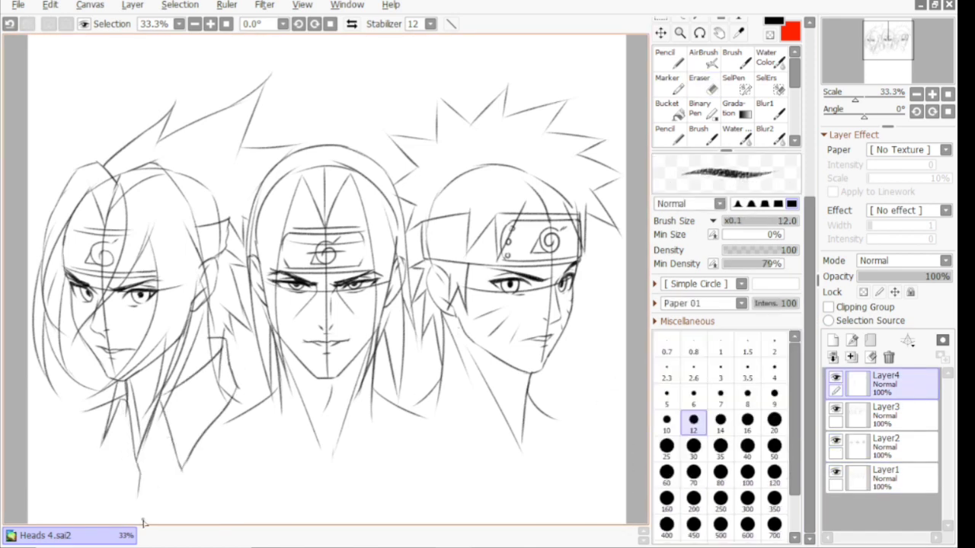
pyautogui.moveTo(31, 421); pyautogui.dragTo(113, 393)
# Sketch the front figure's raised collar on both sides and its shirt opening with a button
pyautogui.moveTo(261, 392); pyautogui.dragTo(314, 481)
pyautogui.moveTo(269, 359); pyautogui.dragTo(327, 523)
pyautogui.moveTo(376, 351); pyautogui.dragTo(396, 484)
pyautogui.moveTo(228, 370); pyautogui.dragTo(264, 481)
# Sketch the right figure's collar flaps and the front edge of its shirt
pyautogui.moveTo(445, 362); pyautogui.dragTo(508, 450)
pyautogui.moveTo(525, 399); pyautogui.dragTo(564, 445)
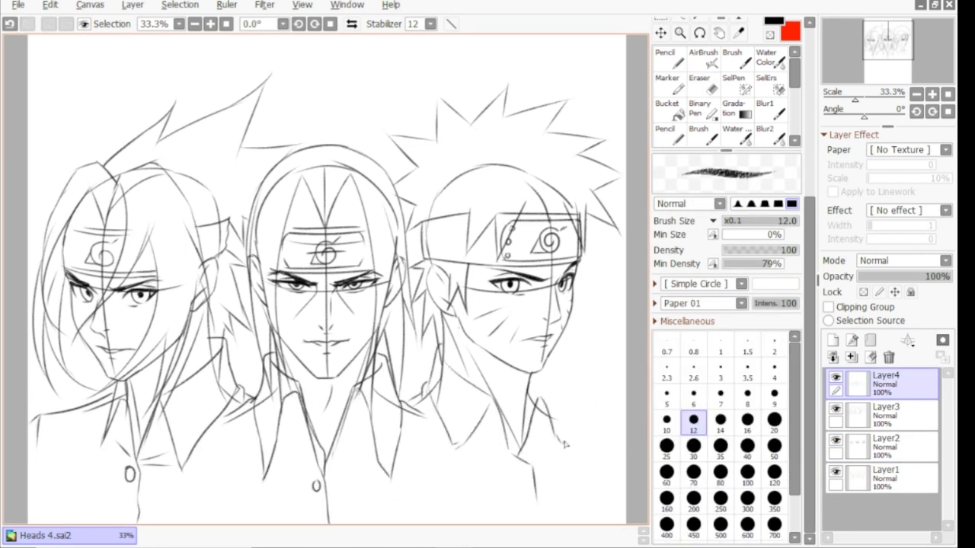
pyautogui.moveTo(504, 431); pyautogui.dragTo(491, 477)
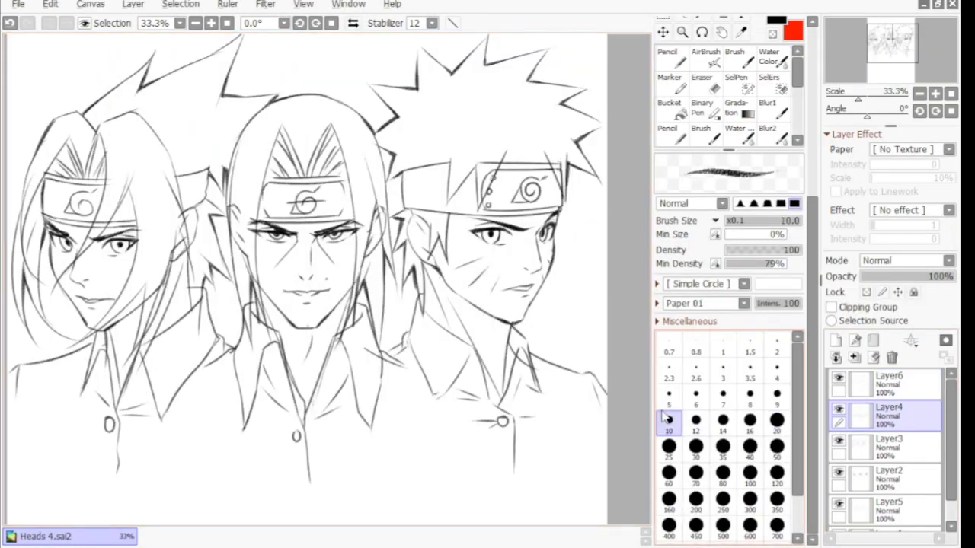
# Draw the small rivets on the front and left figures' headband plates on Layer2
pyautogui.hotkey('ctrl', 'z')
pyautogui.press('[')
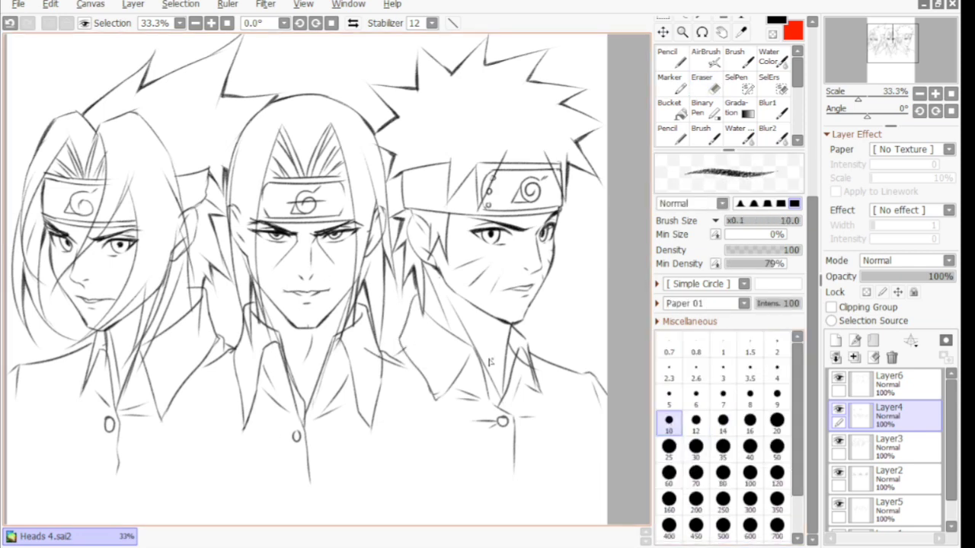
pyautogui.press('h')
pyautogui.press('h')
pyautogui.click(853, 473)
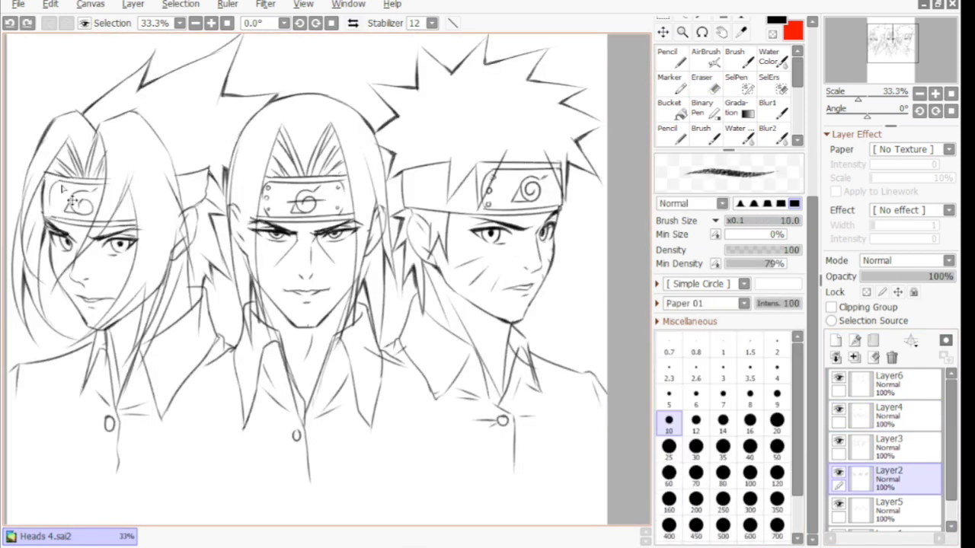
pyautogui.moveTo(47, 184); pyautogui.dragTo(52, 199)
pyautogui.hotkey('ctrl', 'z')
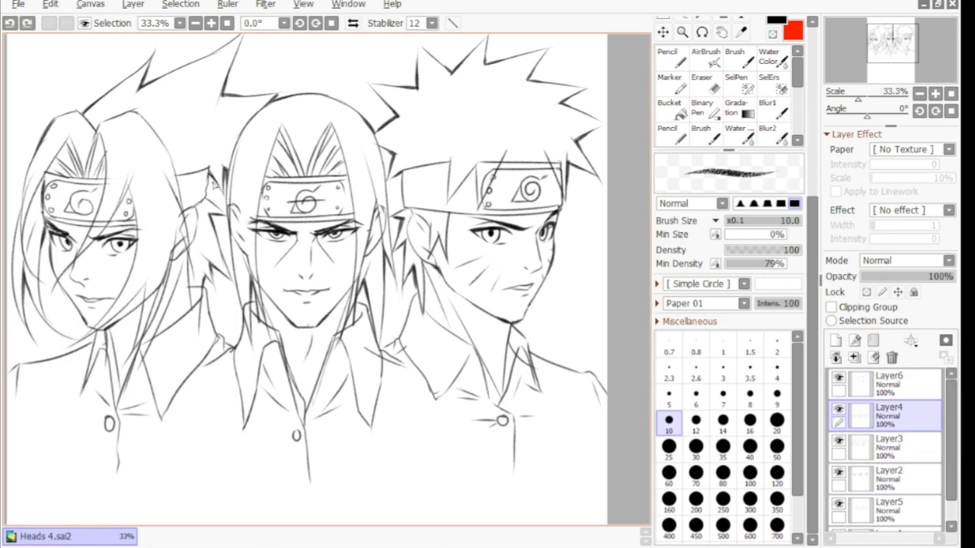
# Select the right figure's upper hair spikes on Layer3 with a freeform selection and shift them slightly lower
pyautogui.press(']')
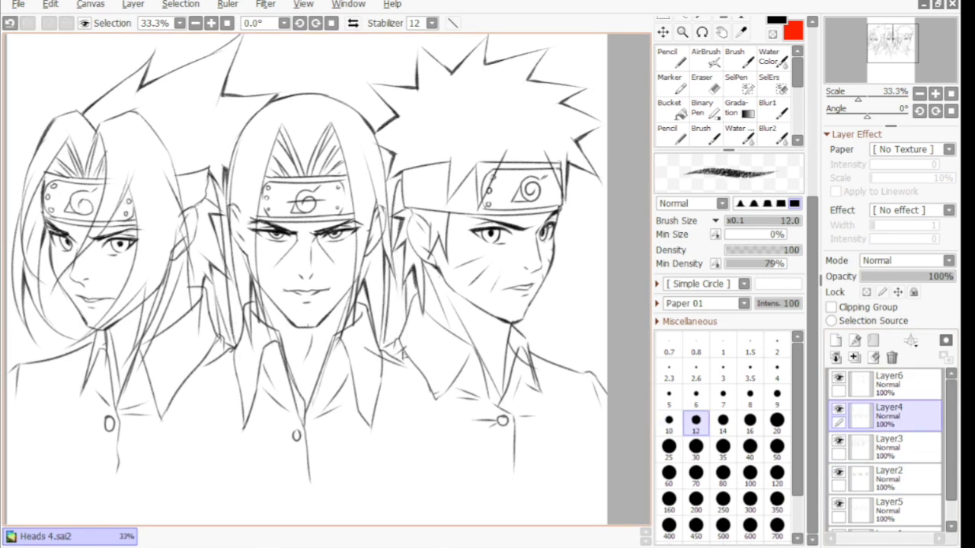
pyautogui.scroll(-2, 725, 365)
pyautogui.press('Tab')
pyautogui.scroll(2, 725, 366)
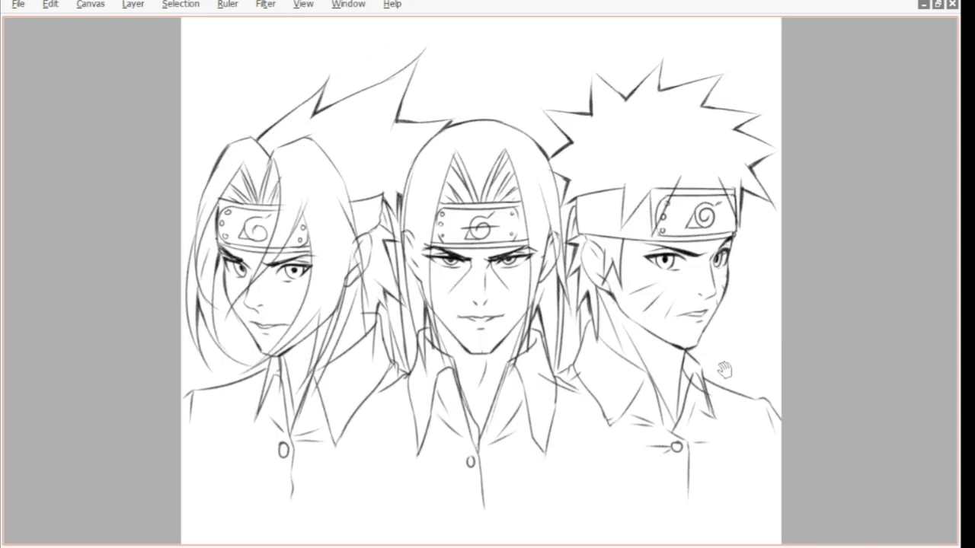
pyautogui.scroll(-1, 725, 366)
pyautogui.press('Tab')
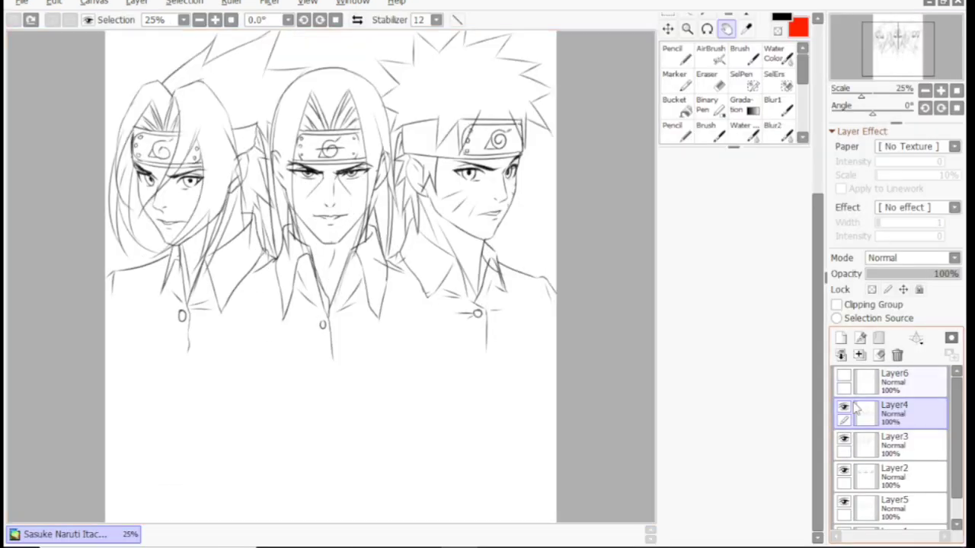
pyautogui.click(891, 476)
pyautogui.press('e')
pyautogui.press('e')
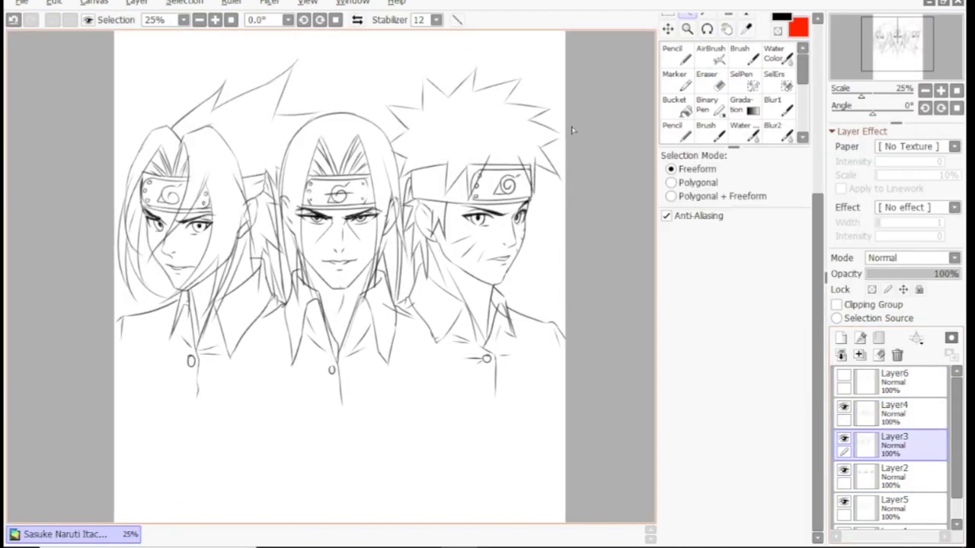
pyautogui.moveTo(573, 130)
pyautogui.mouseDown()
pyautogui.moveTo(546, 151)
pyautogui.moveTo(412, 158)
pyautogui.mouseUp()
pyautogui.press('e')
pyautogui.hotkey('ctrl', 't')
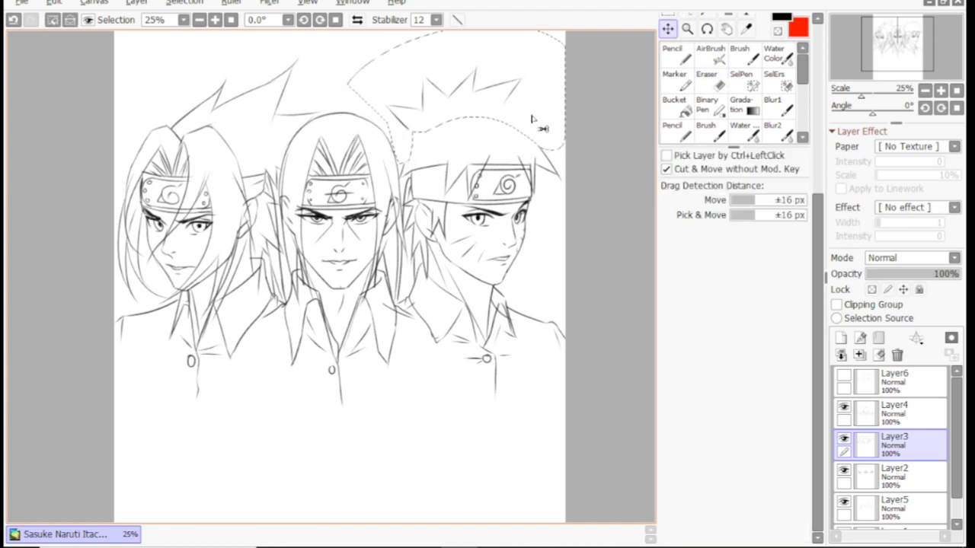
pyautogui.press('Return')
pyautogui.hotkey('ctrl', 'd')
pyautogui.press('e')
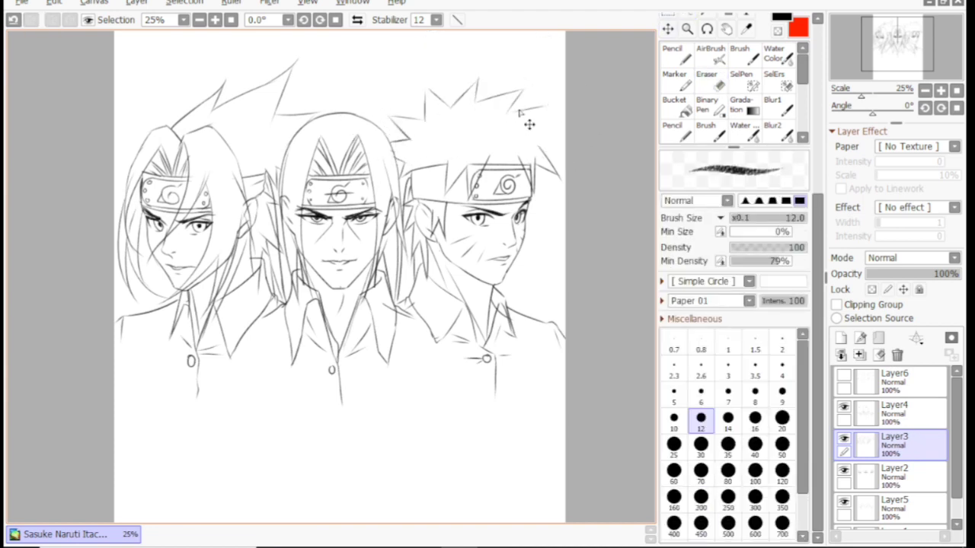
# Redraw the right figure's outer hair spikes on the face side and erase the surplus lines around them
pyautogui.press('[')
pyautogui.moveTo(561, 112); pyautogui.dragTo(553, 150)
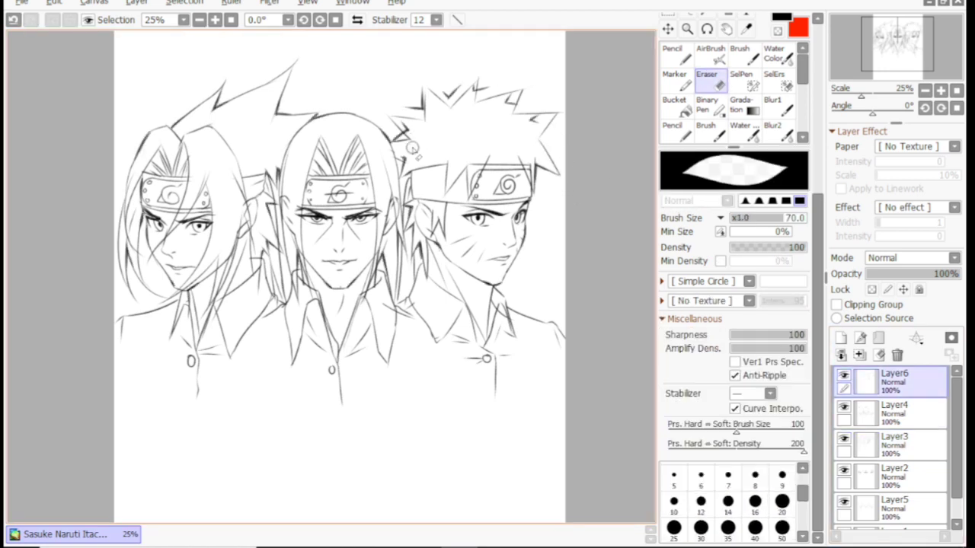
pyautogui.press('l')
pyautogui.moveTo(381, 122); pyautogui.dragTo(393, 151)
pyautogui.press('v')
pyautogui.moveTo(554, 120)
pyautogui.mouseDown()
pyautogui.moveTo(533, 114)
pyautogui.moveTo(524, 152)
pyautogui.mouseUp()
pyautogui.scroll(2, 500, 84)
pyautogui.press('n')
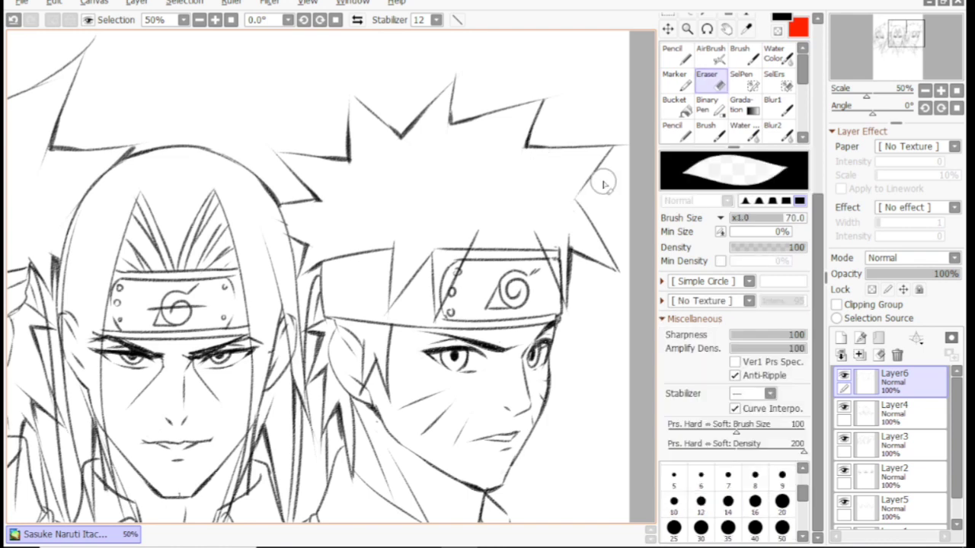
pyautogui.moveTo(593, 178); pyautogui.dragTo(577, 202)
pyautogui.scroll(-2, 586, 195)
pyautogui.scroll(1, 328, 274)
pyautogui.press('e')
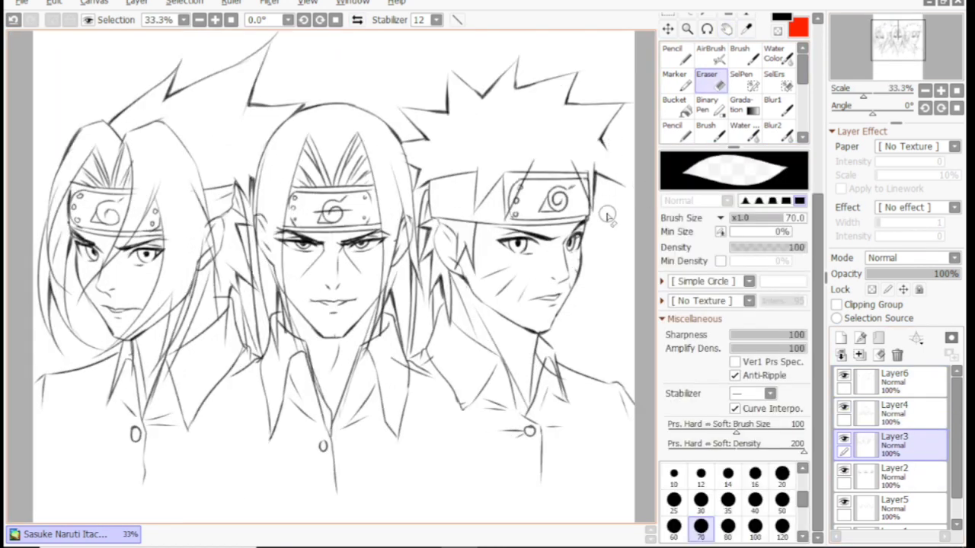
# Redraw the hair spikes beside the right figure's headband on Layer3, checking them in the mirrored view
pyautogui.click(891, 442)
pyautogui.press('n')
pyautogui.moveTo(605, 160); pyautogui.dragTo(594, 218)
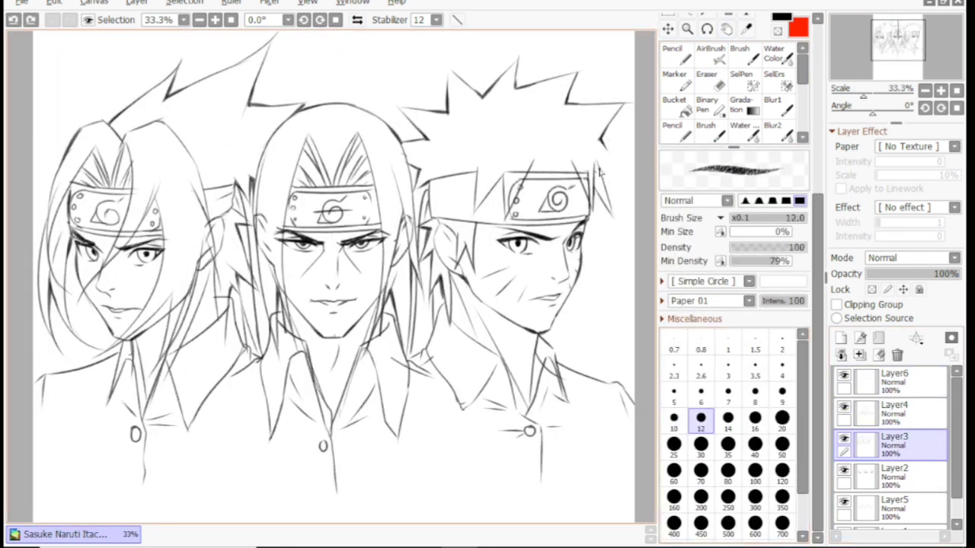
pyautogui.press('h')
pyautogui.press('h')
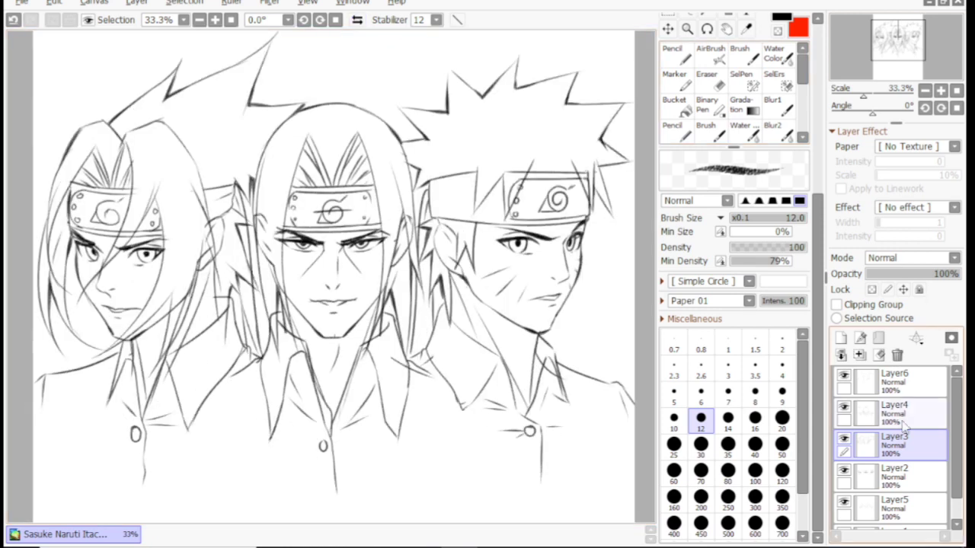
pyautogui.keyDown('ctrl'); pyautogui.click(602, 171); pyautogui.keyUp('ctrl')
pyautogui.press('h')
pyautogui.press('h')
# Adjust the hair strand crossing the right figure's headband plate and pick Layer5 for erasing at the neck
pyautogui.keyDown('ctrl'); pyautogui.click(553, 152); pyautogui.keyUp('ctrl')
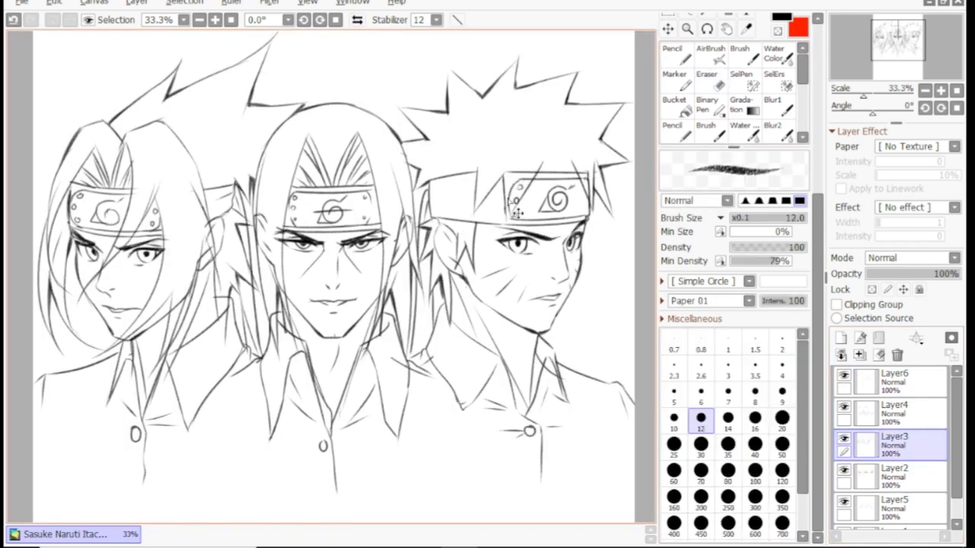
pyautogui.press('h')
pyautogui.press('h')
pyautogui.keyDown('ctrl'); pyautogui.click(533, 346); pyautogui.keyUp('ctrl')
pyautogui.press('e')
pyautogui.press('n')
pyautogui.press('e')
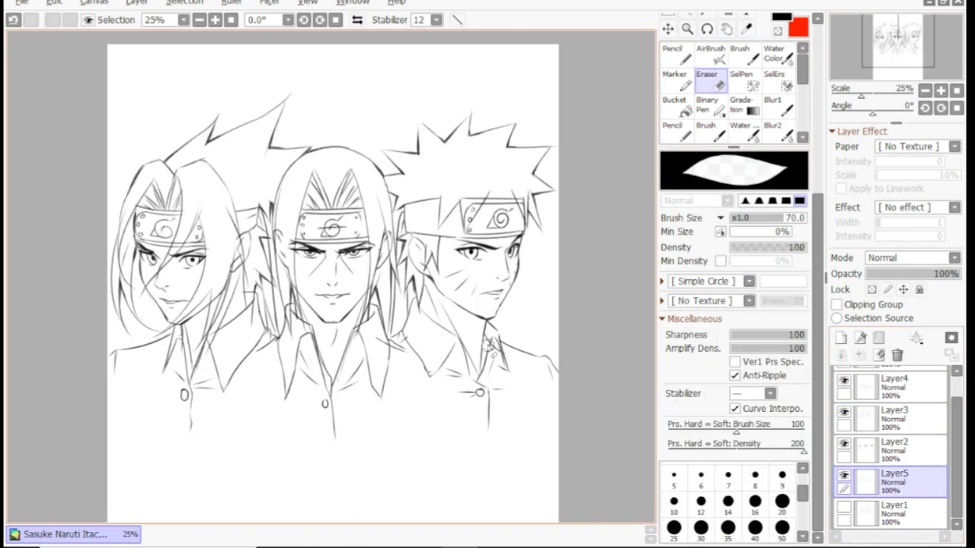
# Clean up the right figure's neck lines on Layer5 by alternately erasing and redrawing them
pyautogui.press('h')
pyautogui.press('h')
pyautogui.press('n')
pyautogui.press('e')
pyautogui.press('n')
pyautogui.press('e')
pyautogui.moveTo(472, 320); pyautogui.dragTo(556, 259)
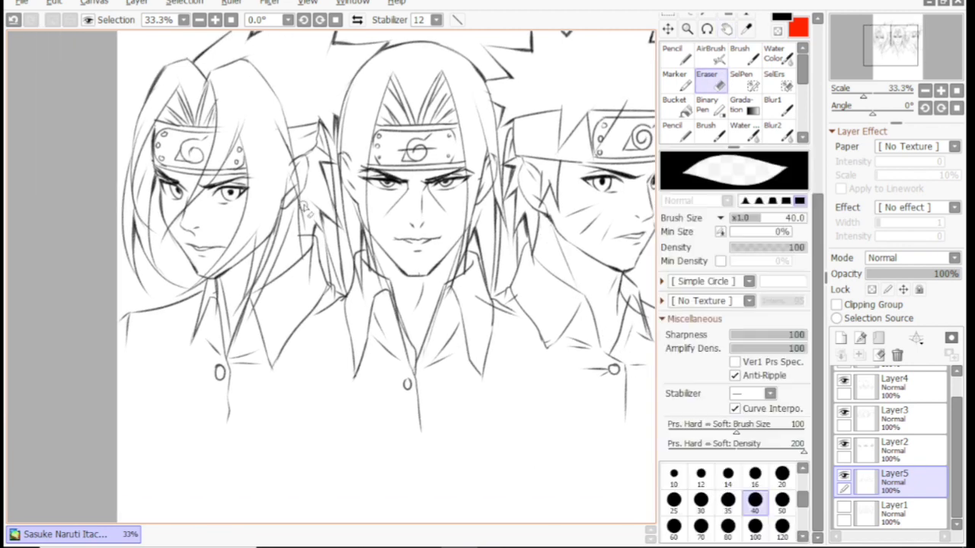
# Refine the left figure's neck lines on Layer5 with pencil and eraser, checking the mirrored view
pyautogui.press('n')
pyautogui.press('h')
pyautogui.press('h')
pyautogui.hotkey('ctrl', 'z')
pyautogui.press('e')
pyautogui.press('n')
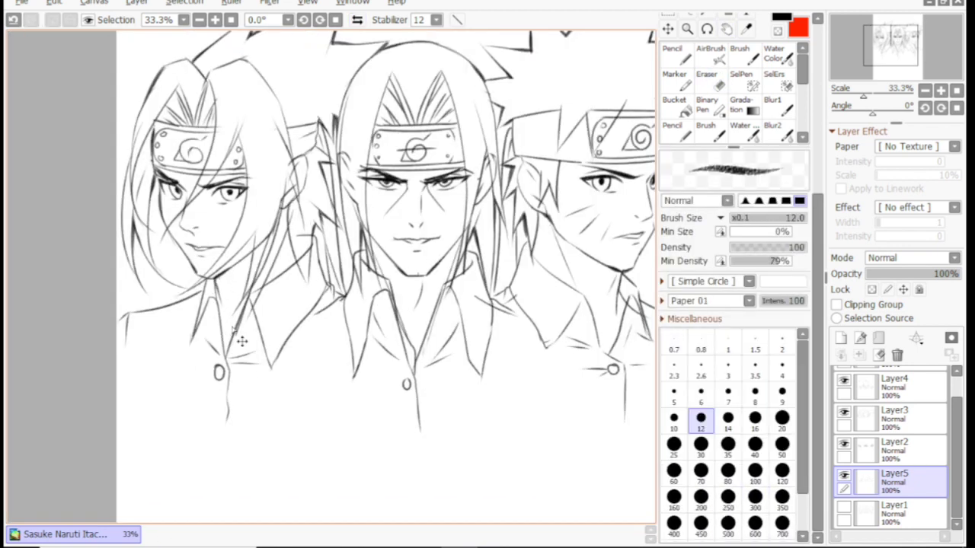
pyautogui.press('e')
pyautogui.keyDown('ctrl'); pyautogui.keyDown('alt'); pyautogui.click(472, 417); pyautogui.keyUp('alt'); pyautogui.keyUp('ctrl')
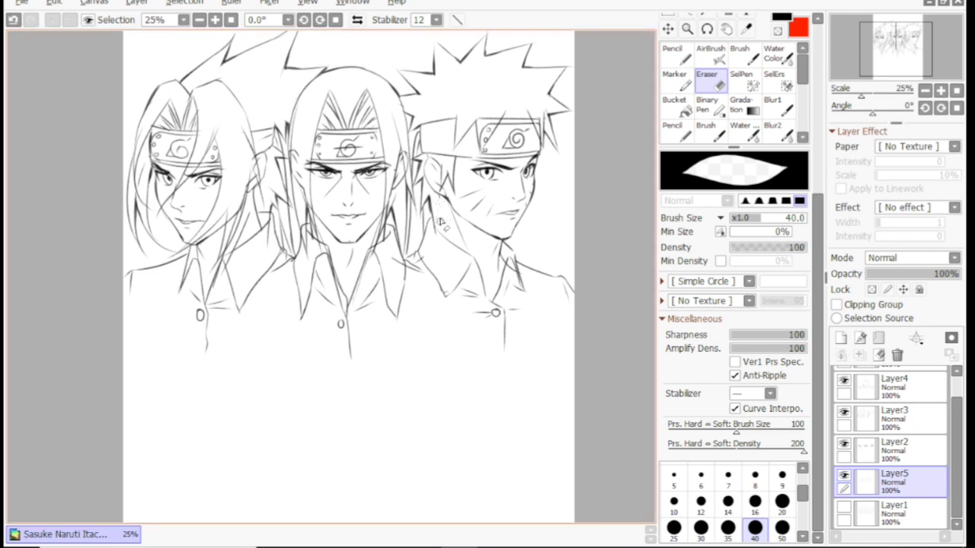
pyautogui.press('n')
pyautogui.press('e')
# Redraw the left figure's far collar flap and shoulder line on Layer4
pyautogui.press('pageup')
pyautogui.press('n')
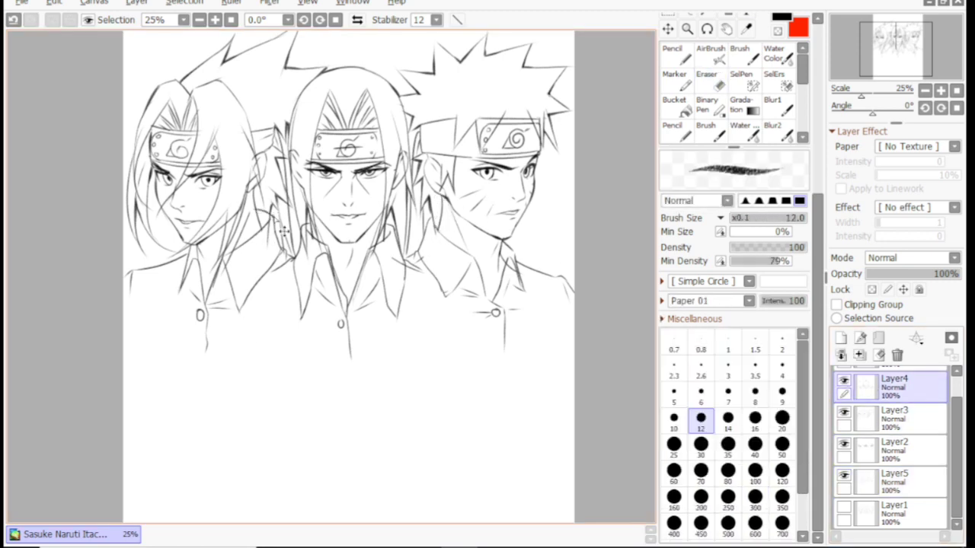
pyautogui.press('e')
pyautogui.press('n')
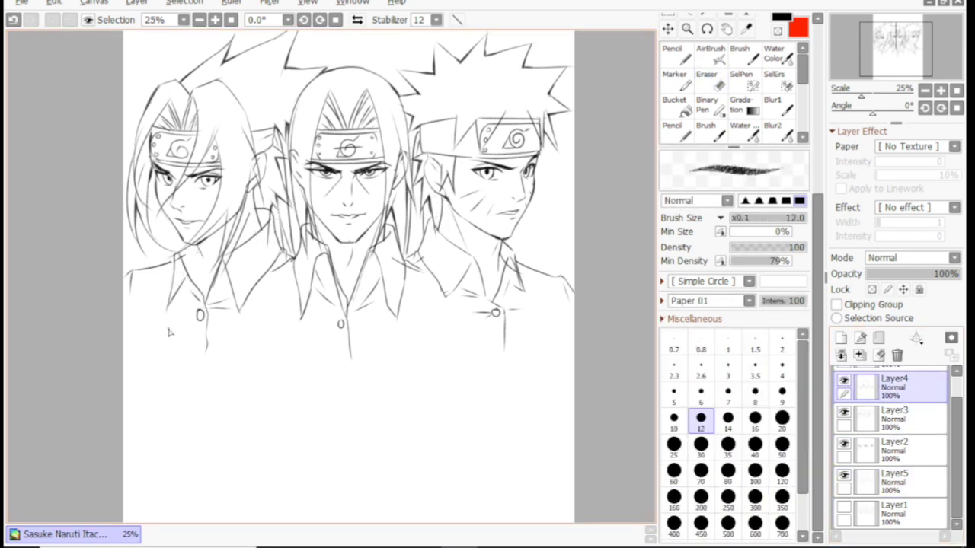
pyautogui.press('e')
pyautogui.press('n')
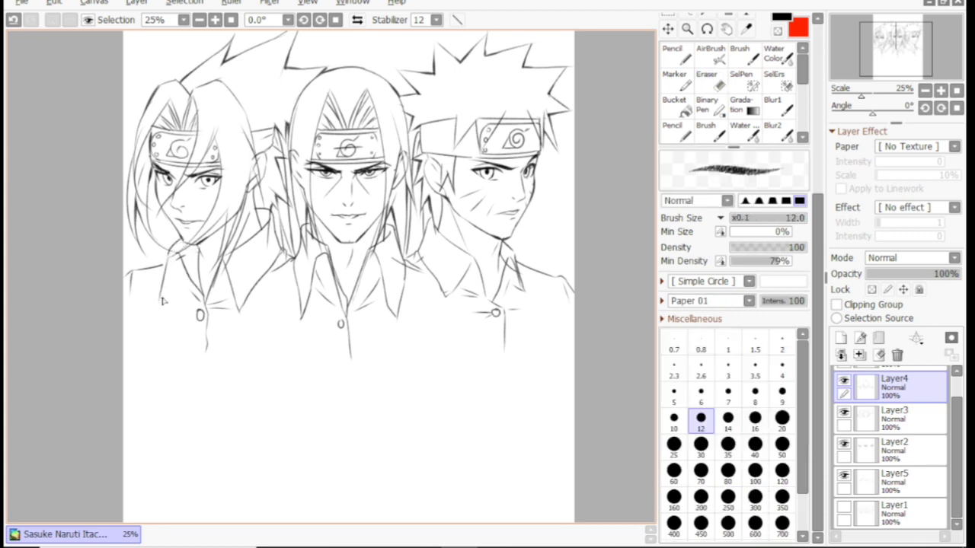
pyautogui.moveTo(177, 260); pyautogui.dragTo(165, 302)
pyautogui.press('e')
pyautogui.press('n')
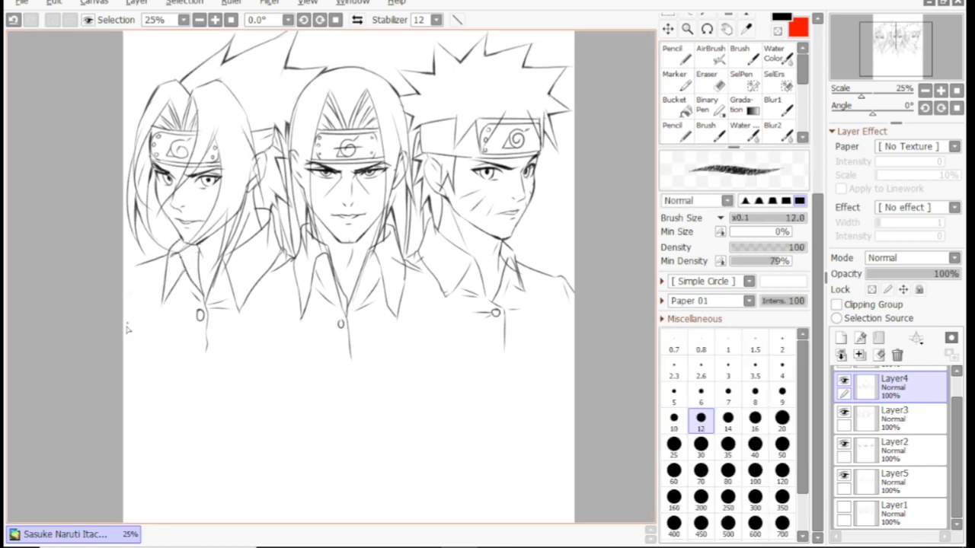
# Erase and redraw the front figure's outer collar edges and shoulder lines, switching to Layer5 for the neck
pyautogui.press('e')
pyautogui.moveTo(275, 248); pyautogui.dragTo(288, 289)
pyautogui.press('n')
pyautogui.press('e')
pyautogui.moveTo(430, 259); pyautogui.dragTo(408, 287)
pyautogui.press('n')
pyautogui.press('e')
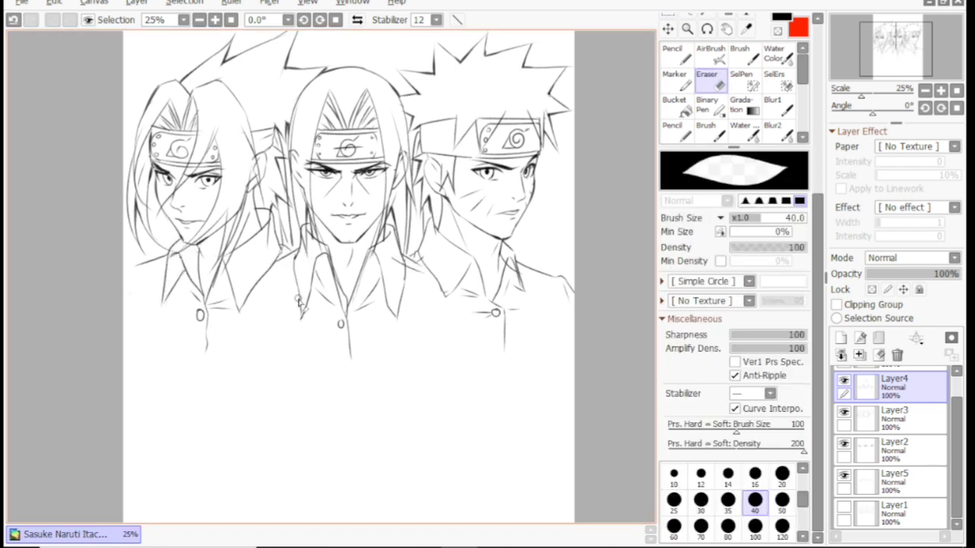
pyautogui.press('n')
pyautogui.click(895, 481)
pyautogui.click(895, 513)
pyautogui.press('e')
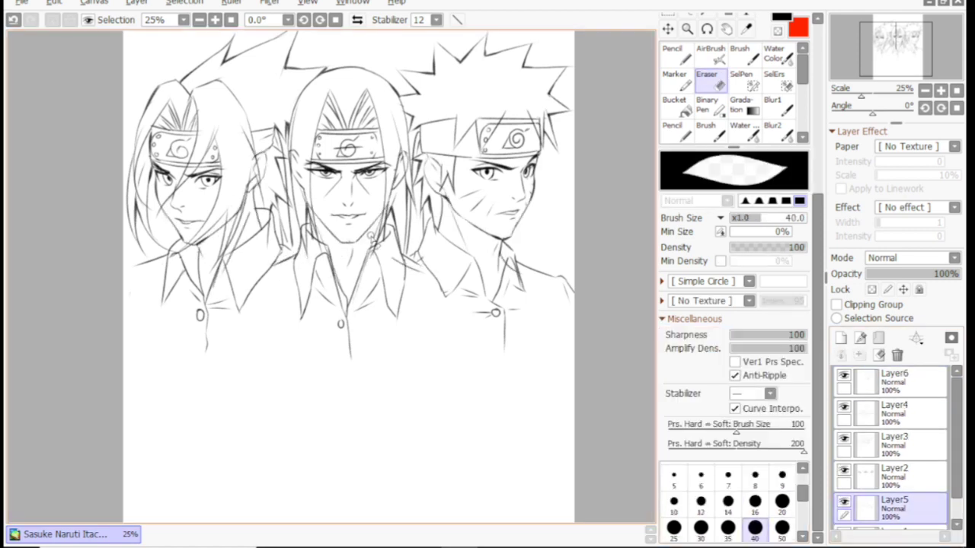
# Examine the proportions and symmetry of the three busts in full-screen view, comparing normal and mirrored orientation
pyautogui.press('Tab')
pyautogui.moveTo(457, 263); pyautogui.dragTo(431, 253)
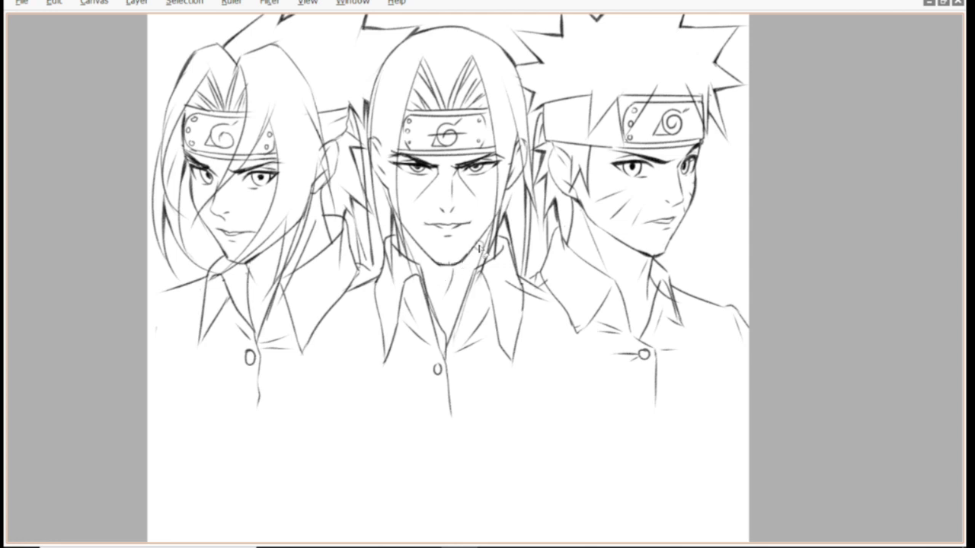
pyautogui.press('h')
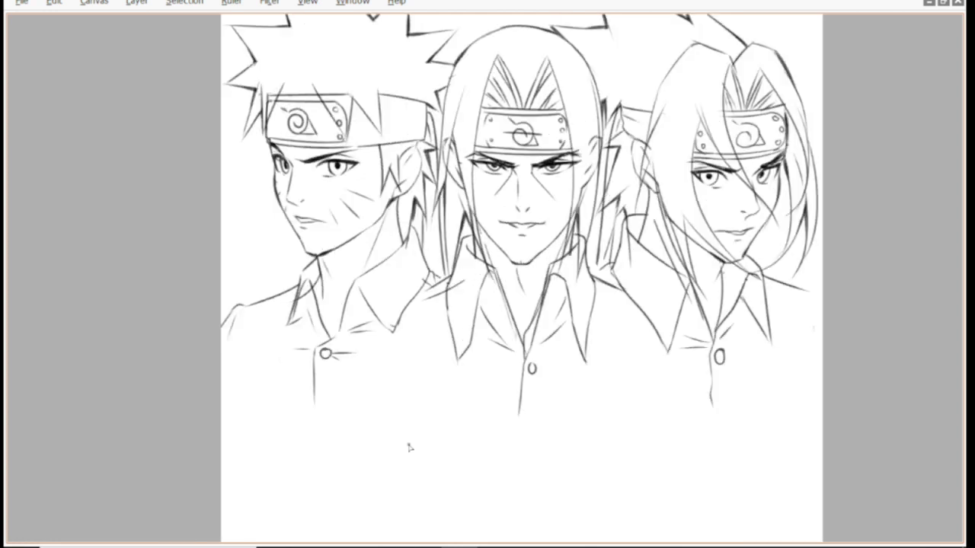
pyautogui.press('h')
pyautogui.press('h')
pyautogui.press('h')
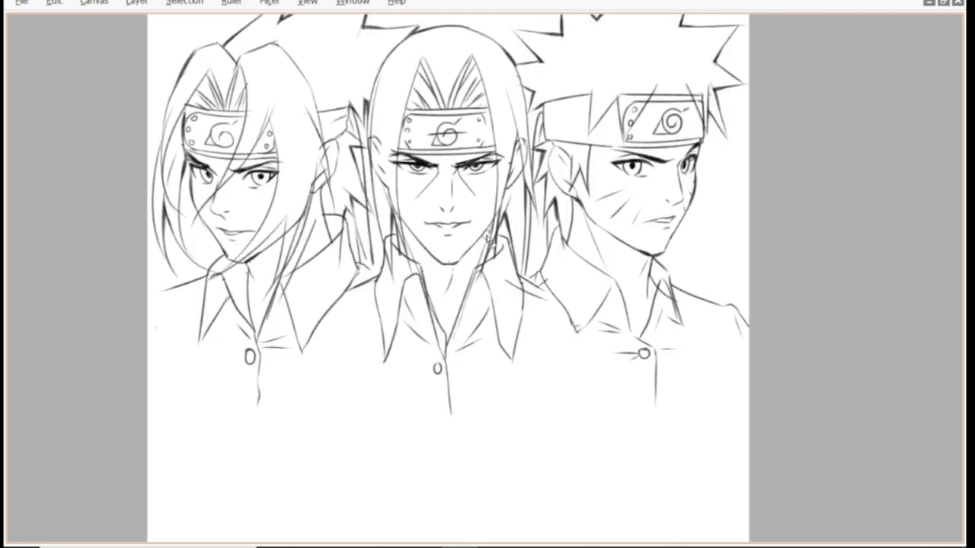
pyautogui.press('h')
pyautogui.press('h')
pyautogui.press('Tab')
pyautogui.press('Tab')
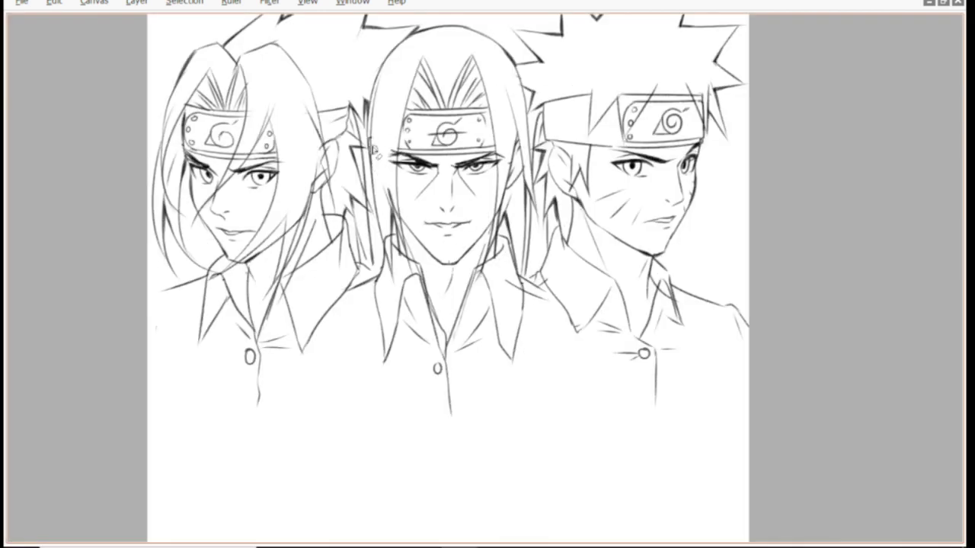